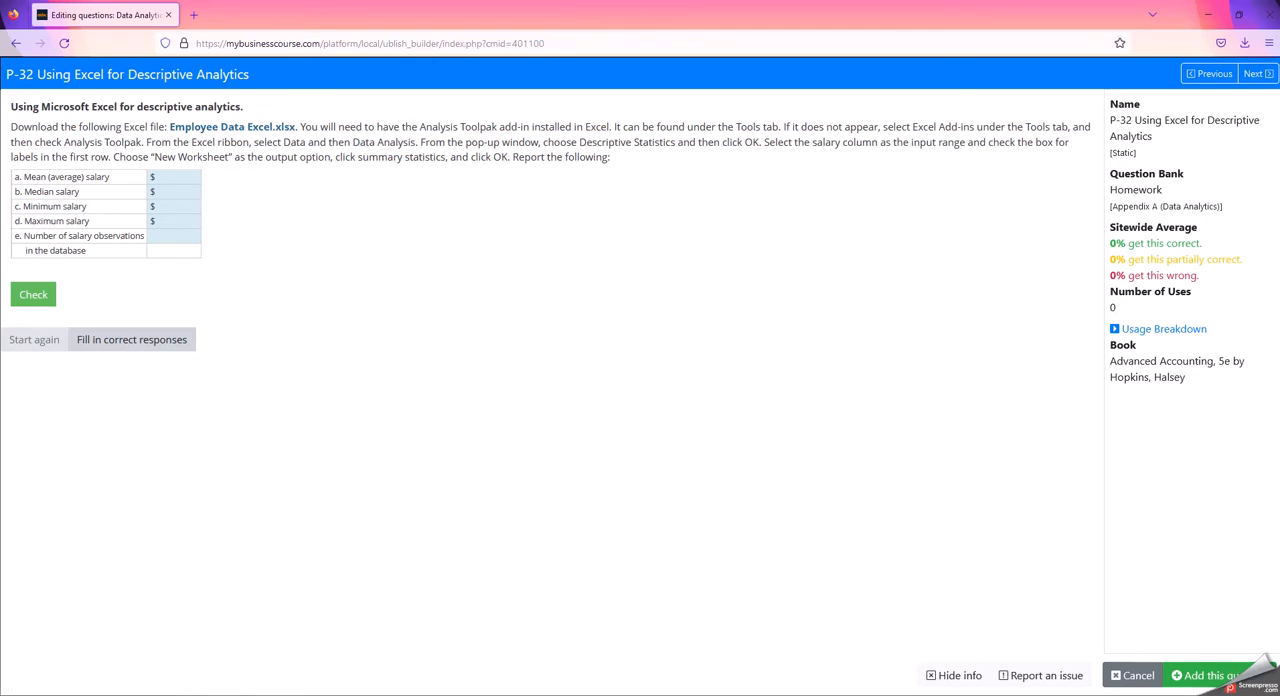
Check the assignment page in the browser and switch to the PB32-PB34_Employee data workbook in Excel
left_click(528, 678)
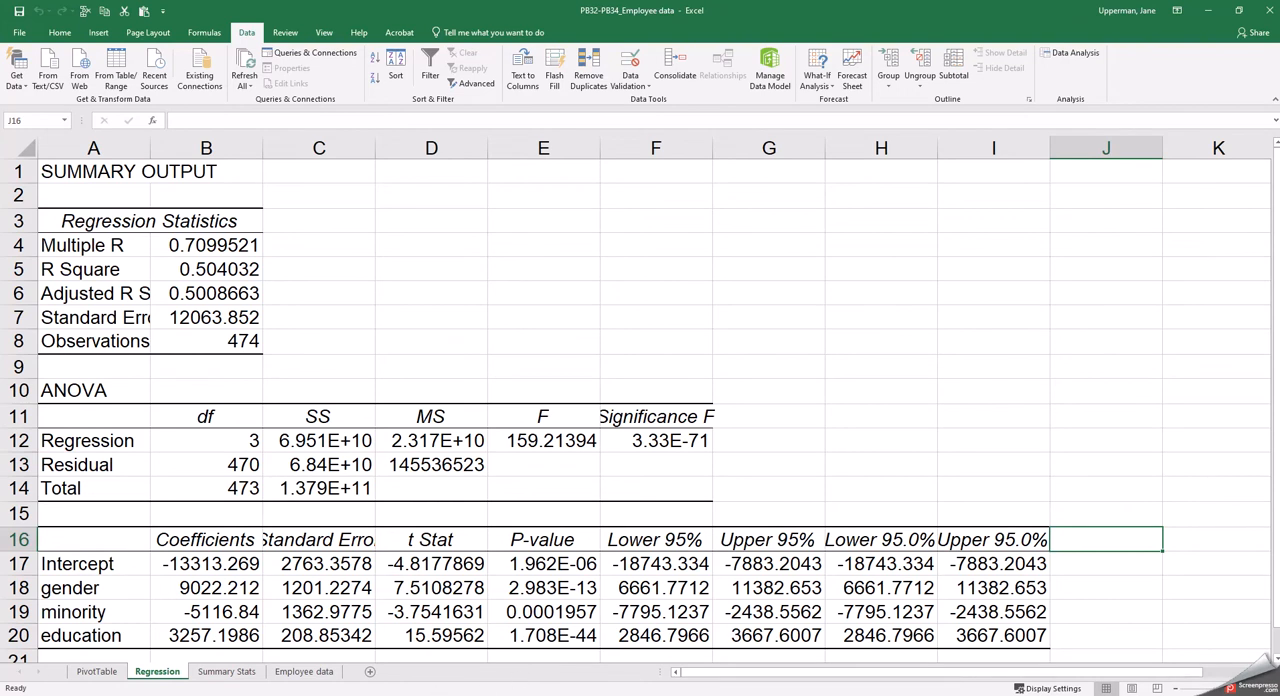
left_click(500, 677)
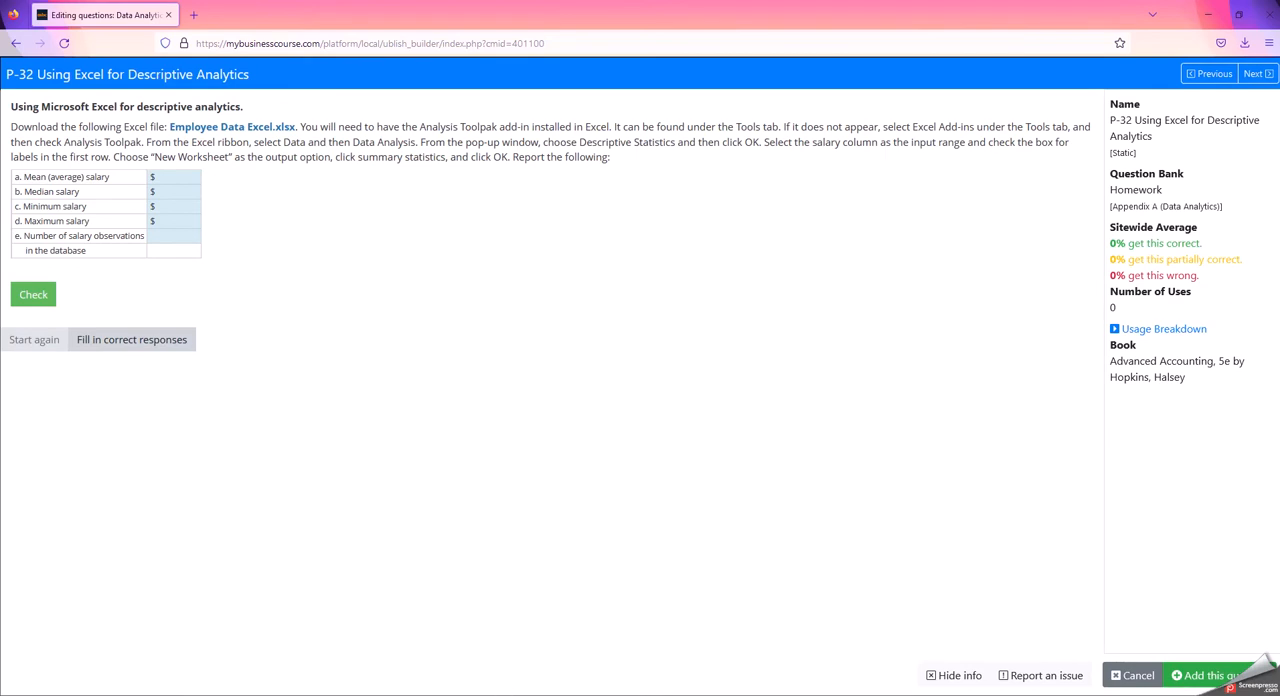
left_click(511, 679)
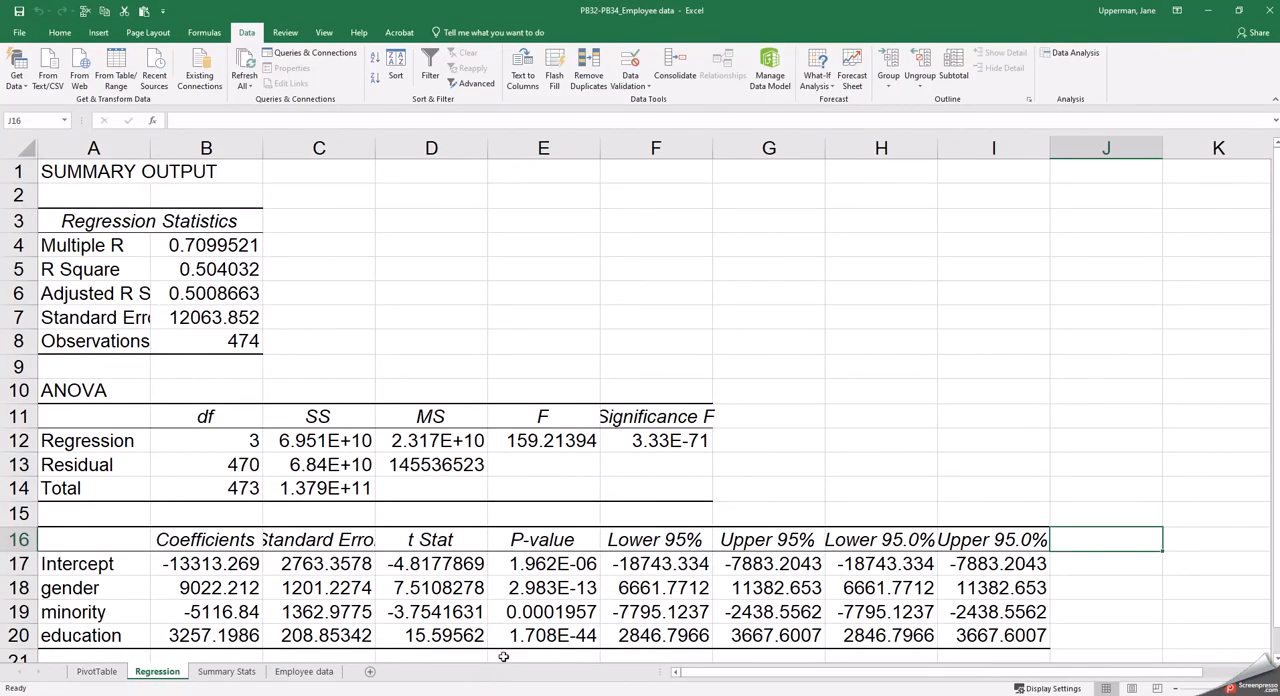
Try to enable Analysis ToolPak by selecting it in the add-ins list of the program options and confirming
left_click(19, 32)
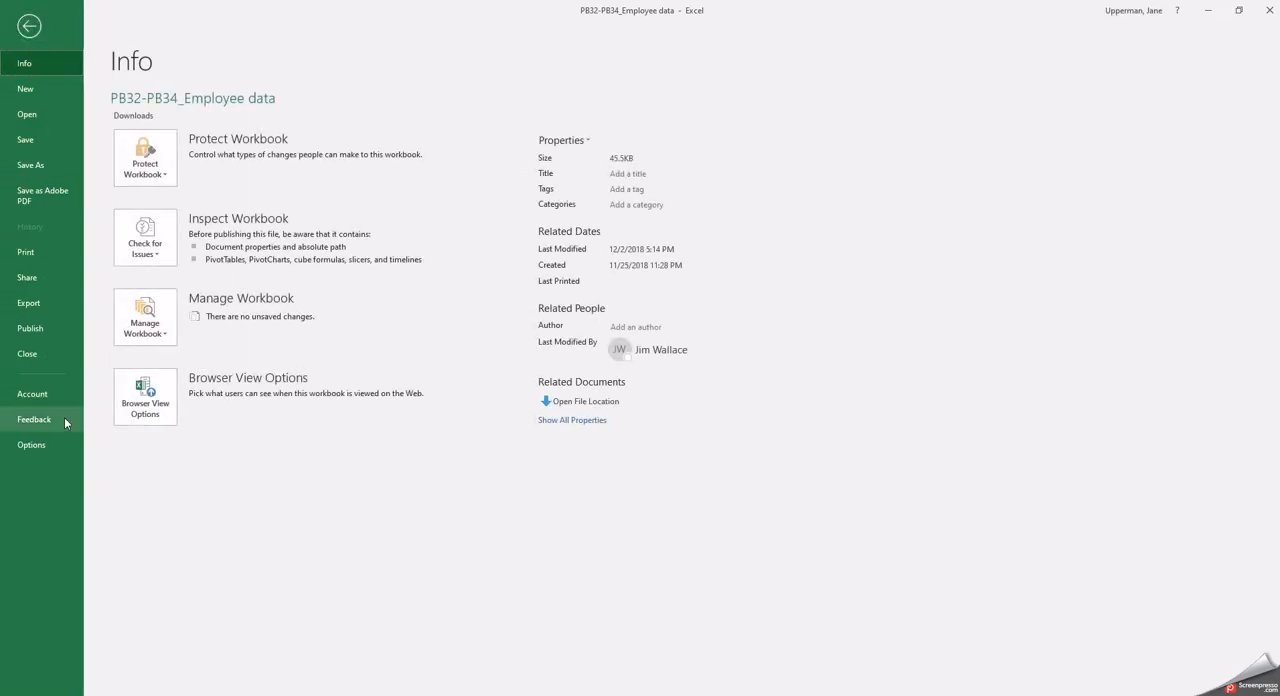
left_click(41, 447)
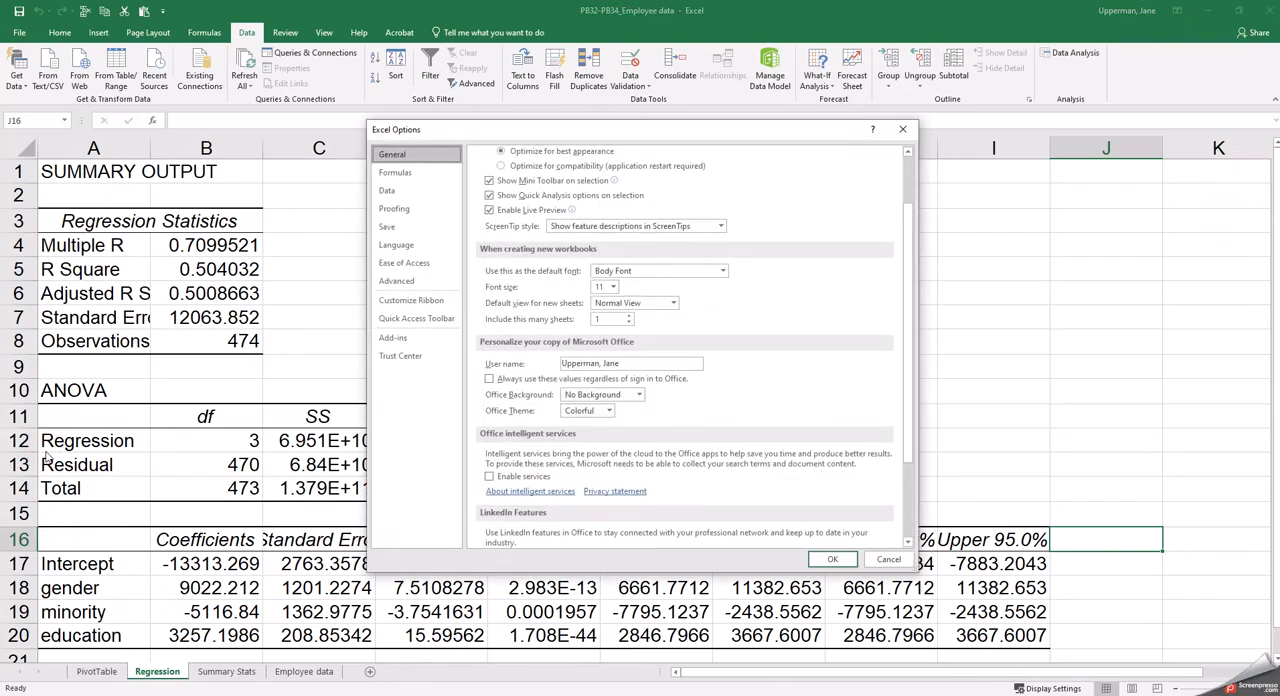
left_click(400, 343)
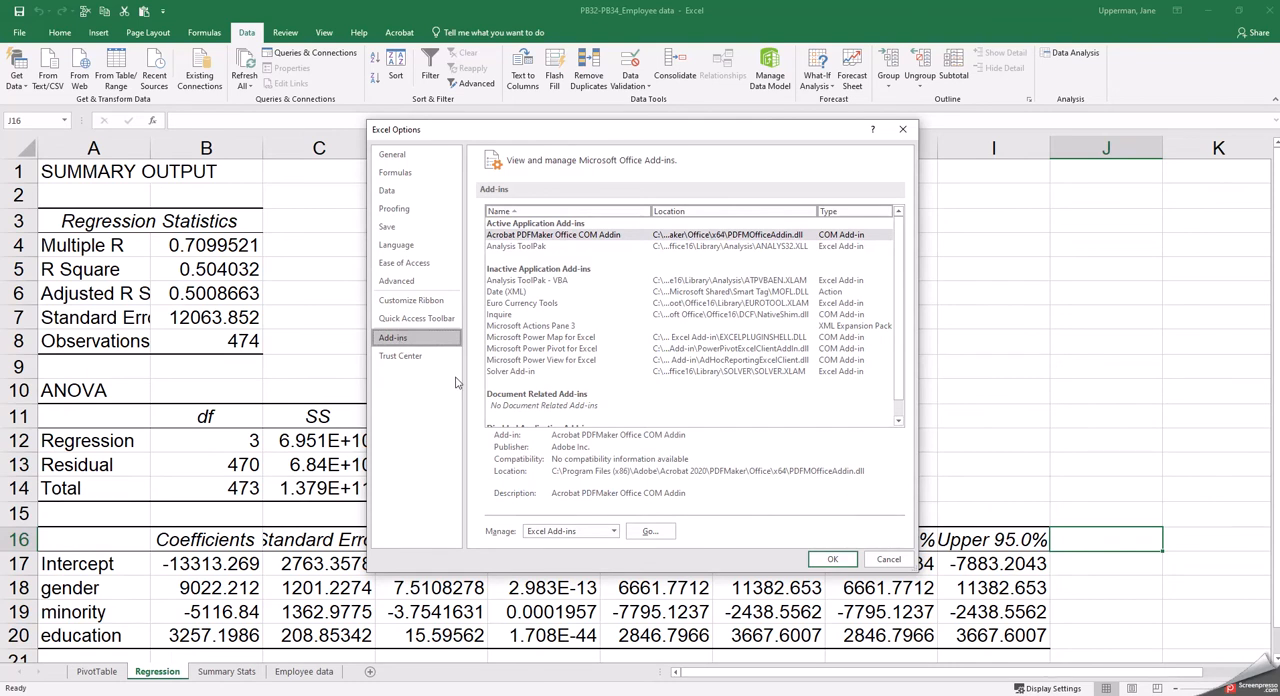
left_click(519, 247)
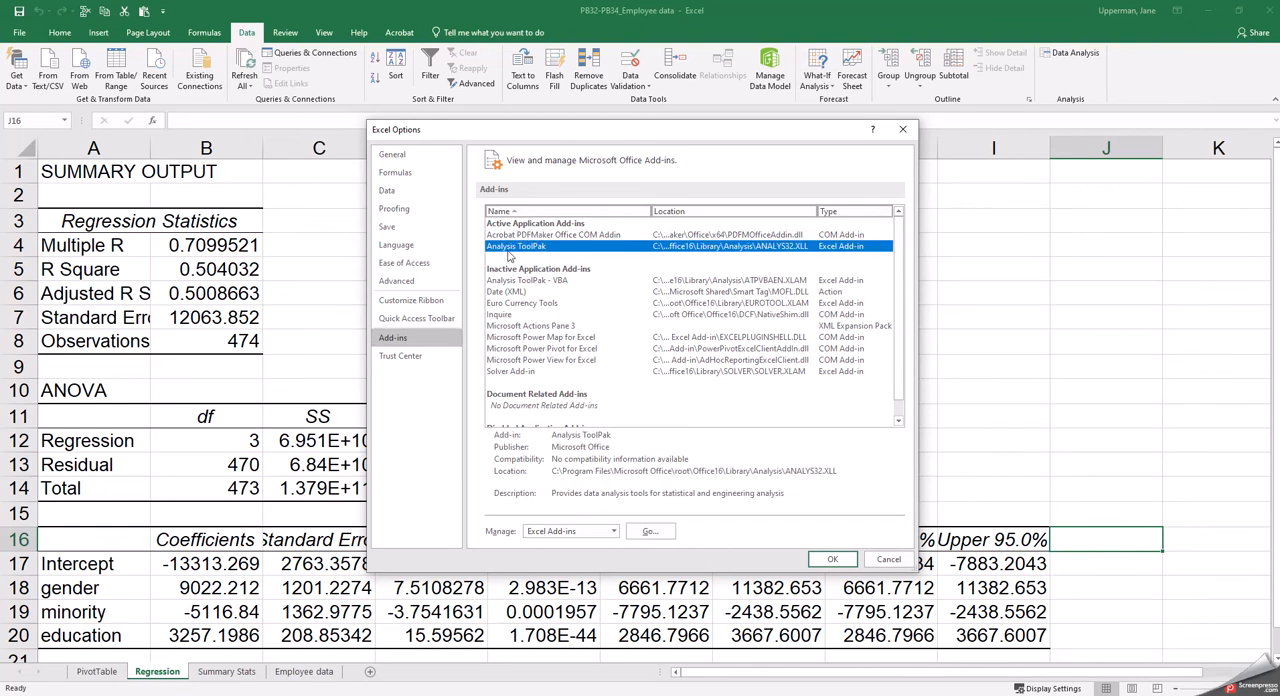
left_click(833, 560)
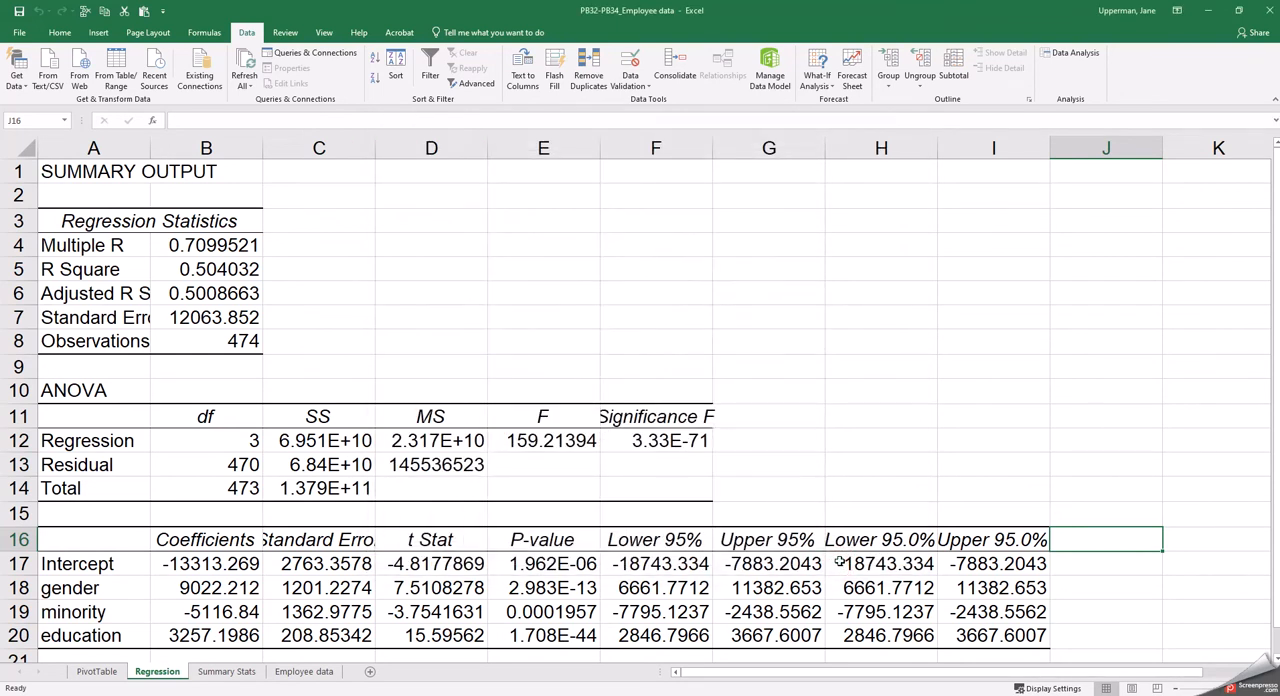
Try to enable Analysis ToolPak - VBA by selecting it in the add-ins list of the program options and confirming
left_click(19, 32)
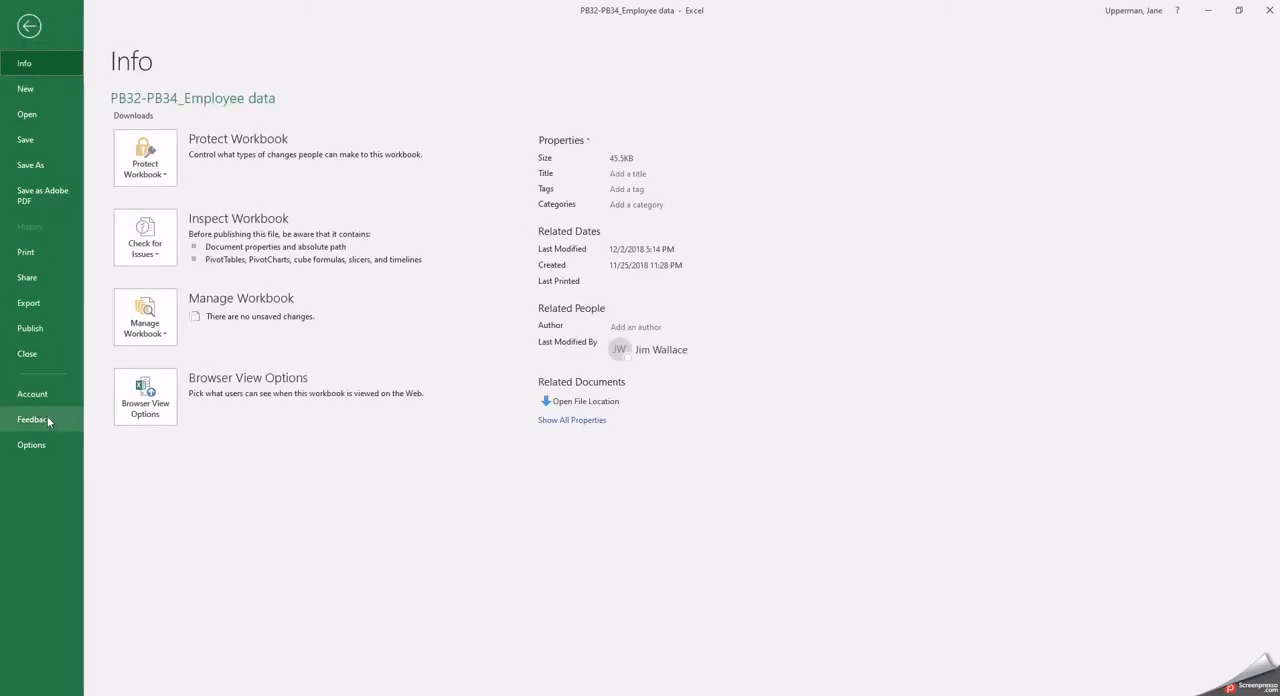
left_click(43, 443)
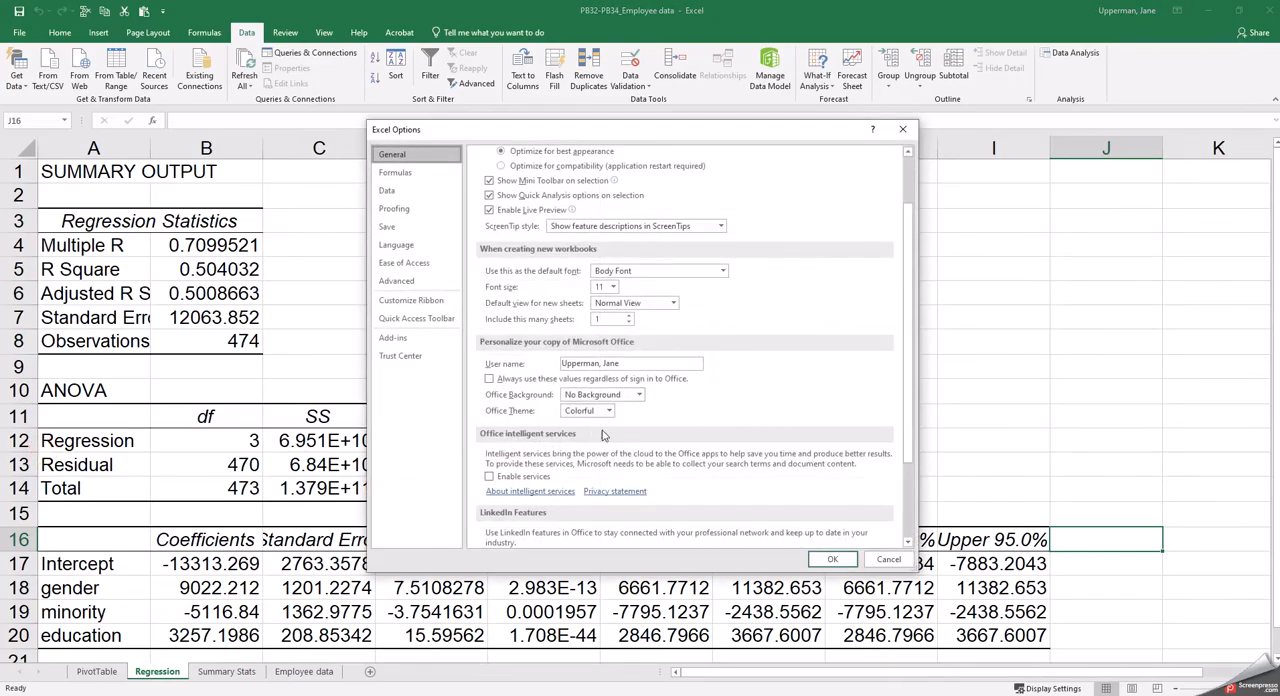
left_click(432, 342)
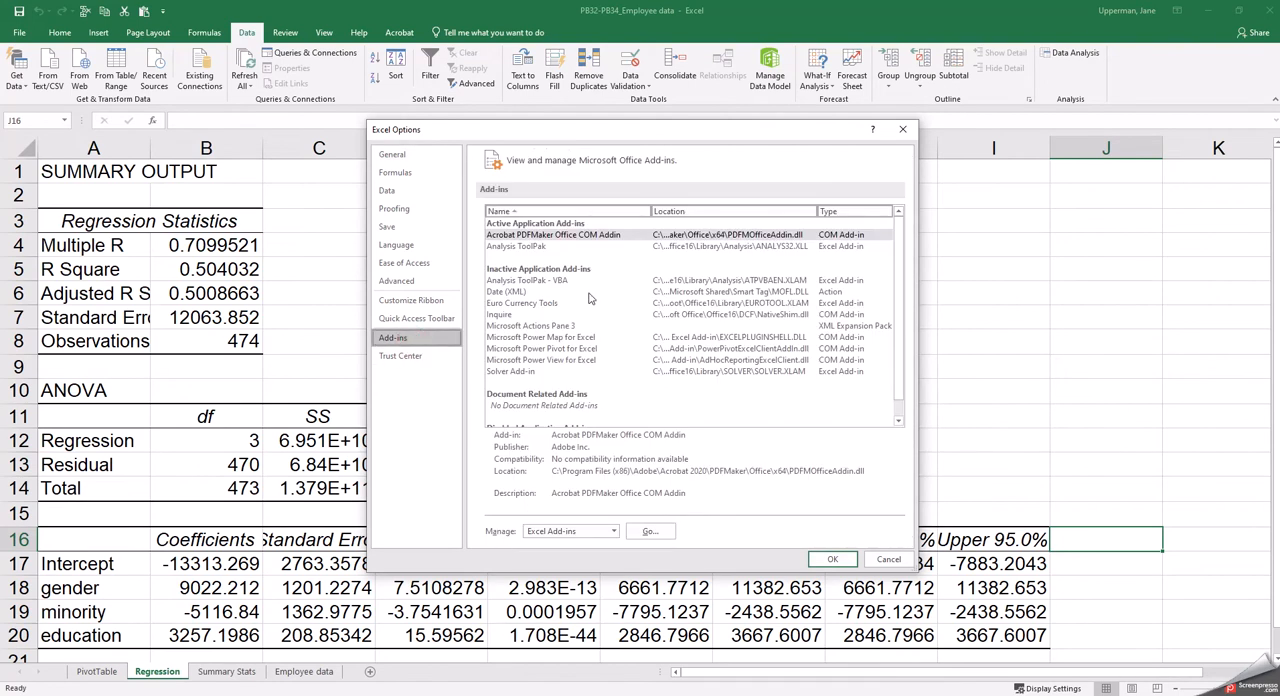
left_click(562, 281)
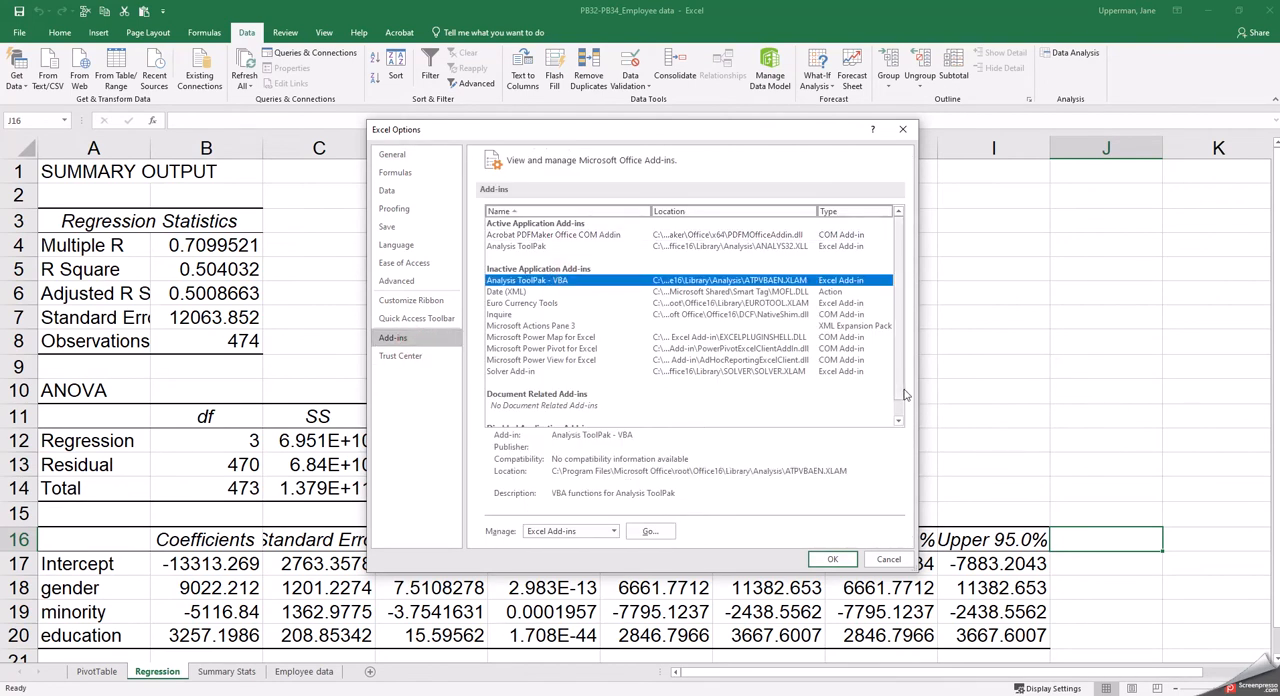
left_click(832, 559)
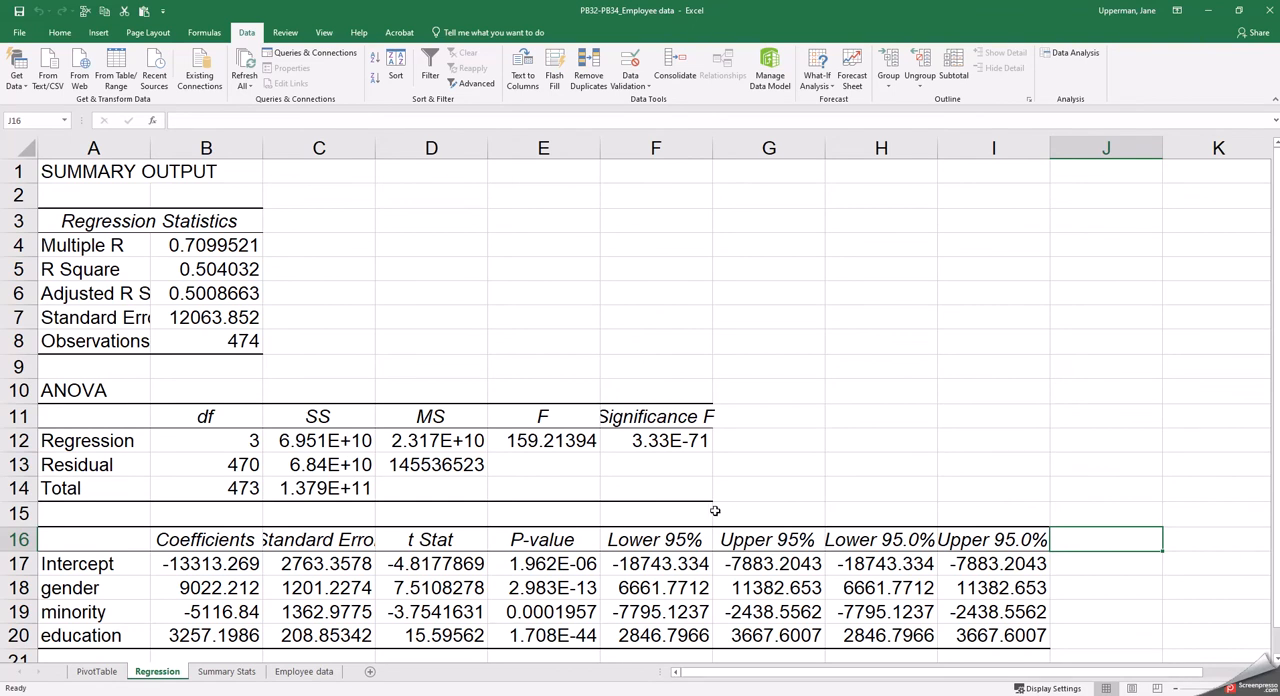
Enable the Analysis ToolPak - VBA add-in by managing the Excel Add-ins from the program options
left_click(19, 32)
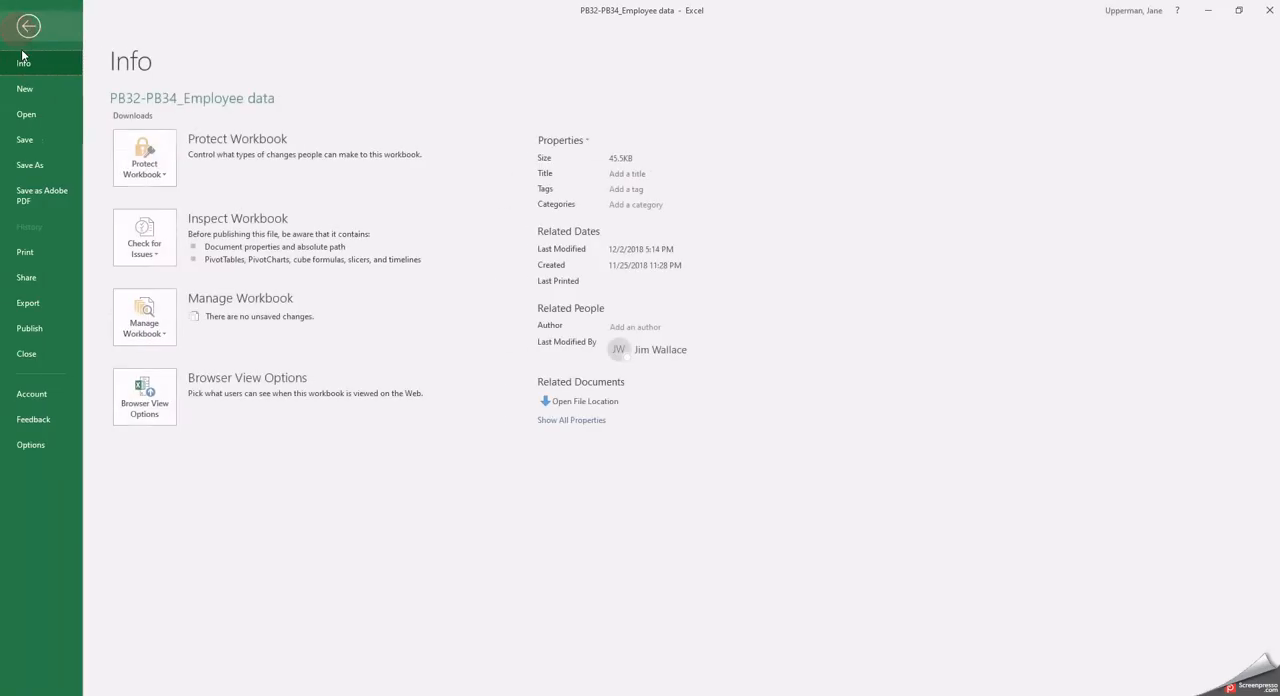
left_click(34, 444)
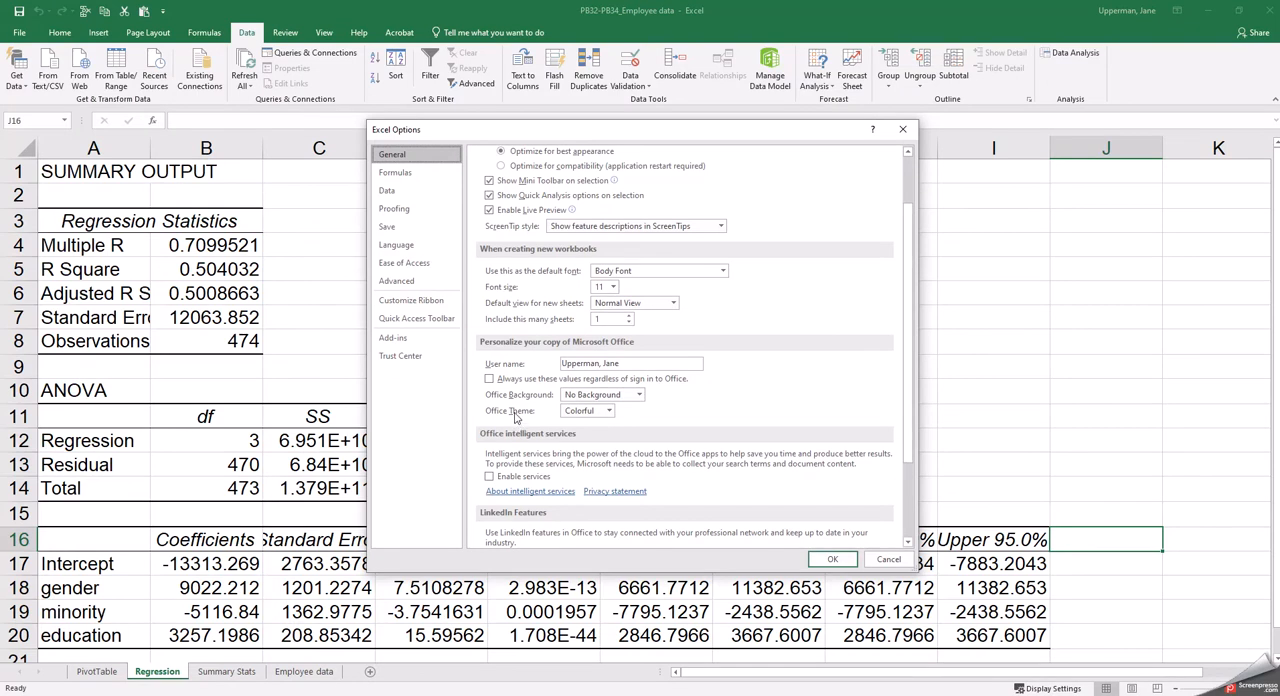
left_click(405, 340)
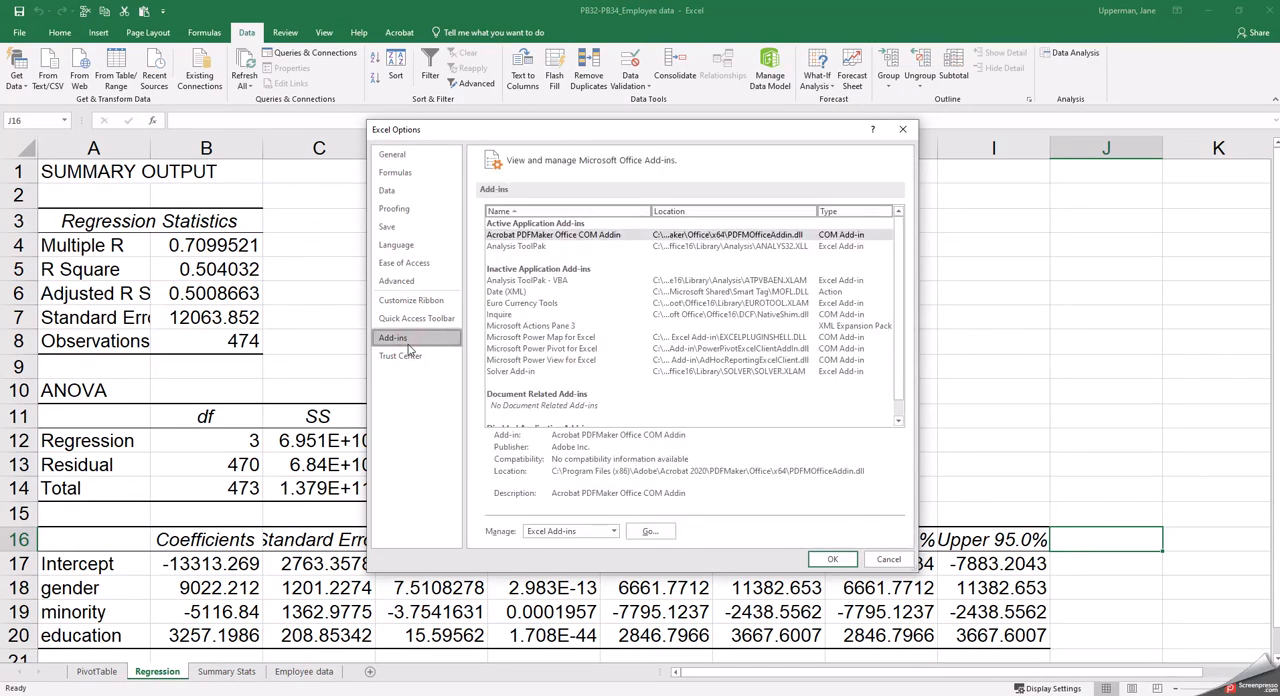
left_click(571, 281)
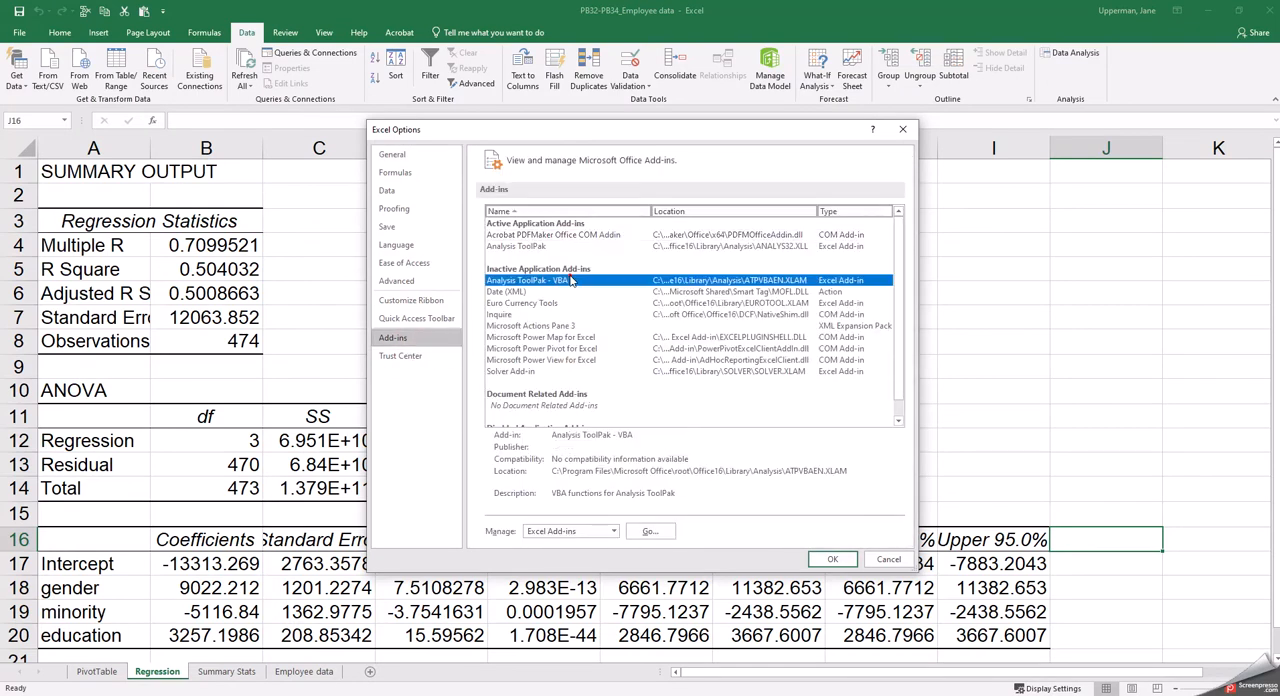
left_click_drag(899, 347, 900, 365)
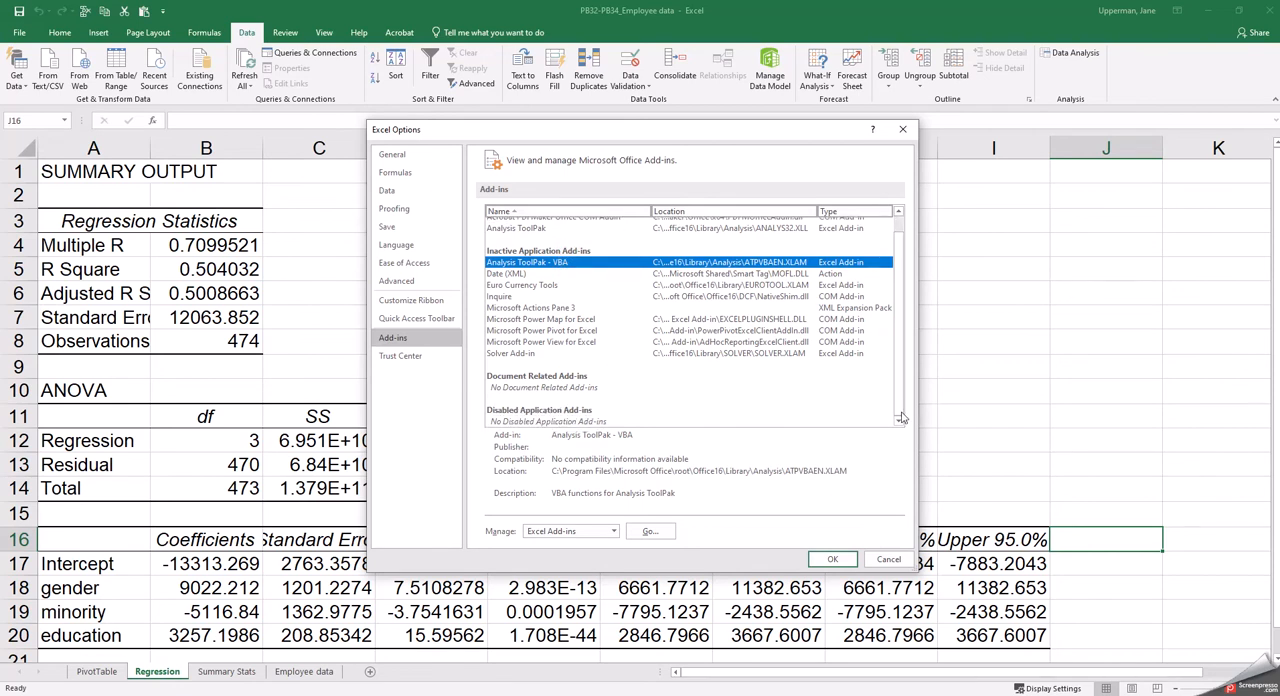
left_click(612, 533)
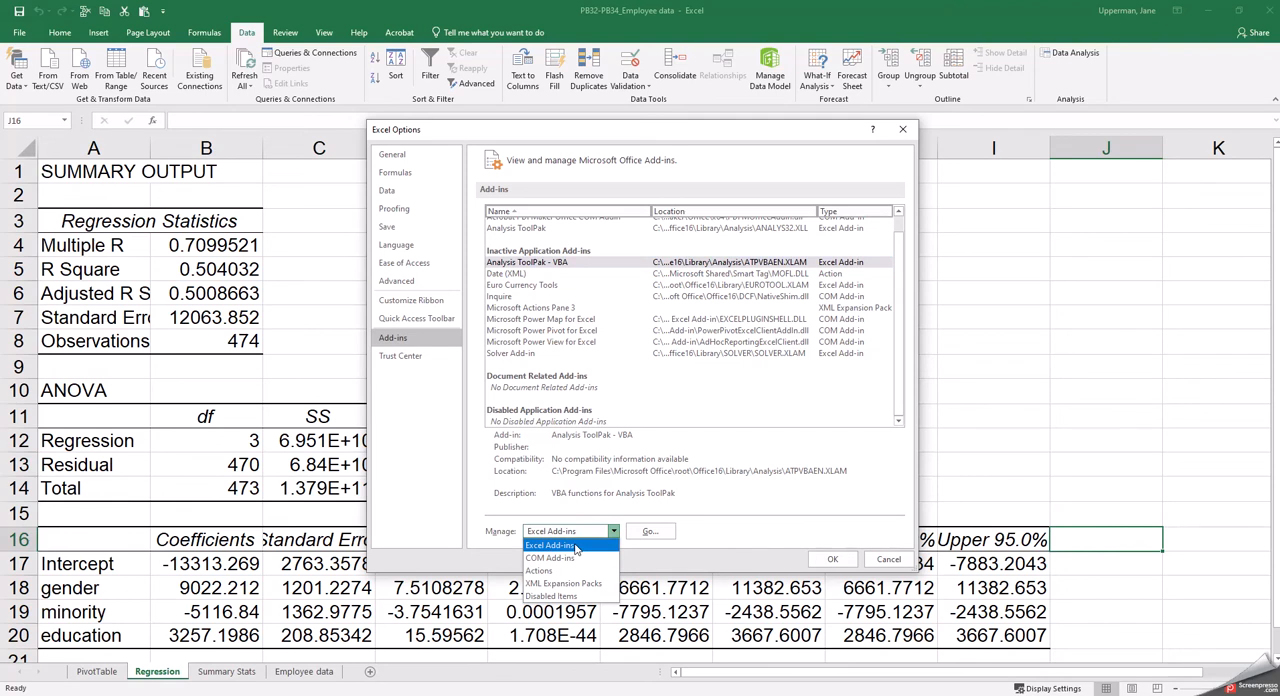
left_click(575, 546)
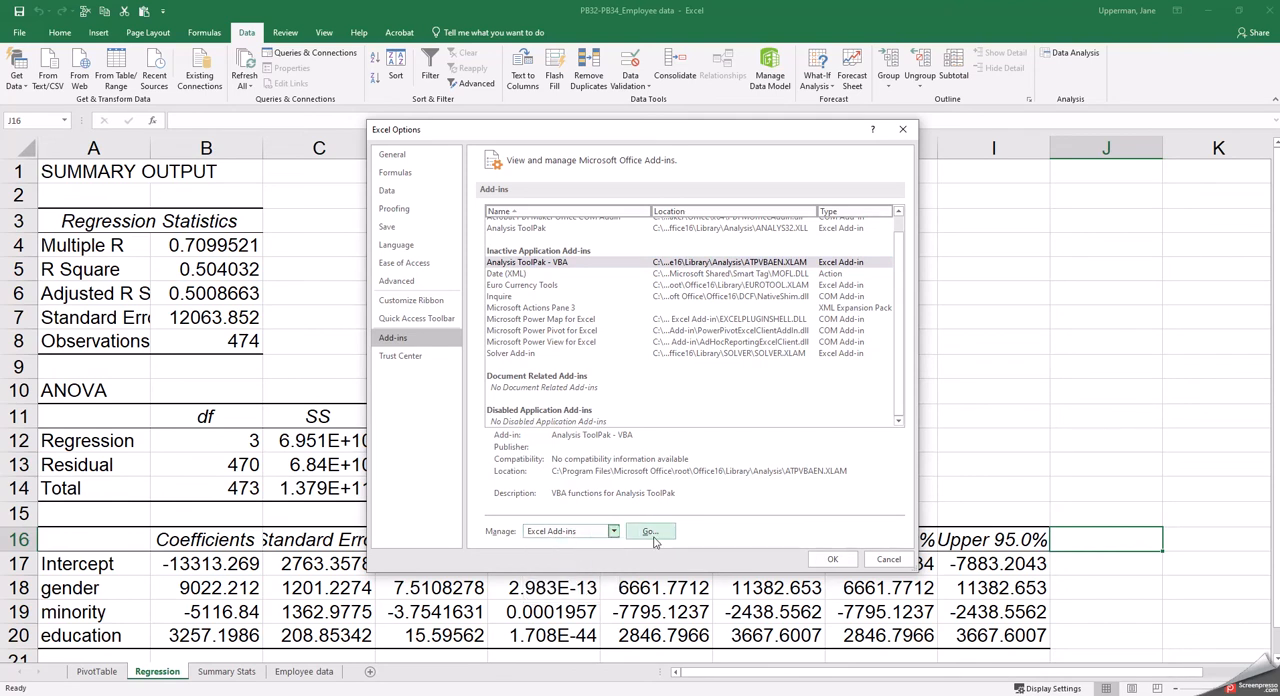
left_click(653, 535)
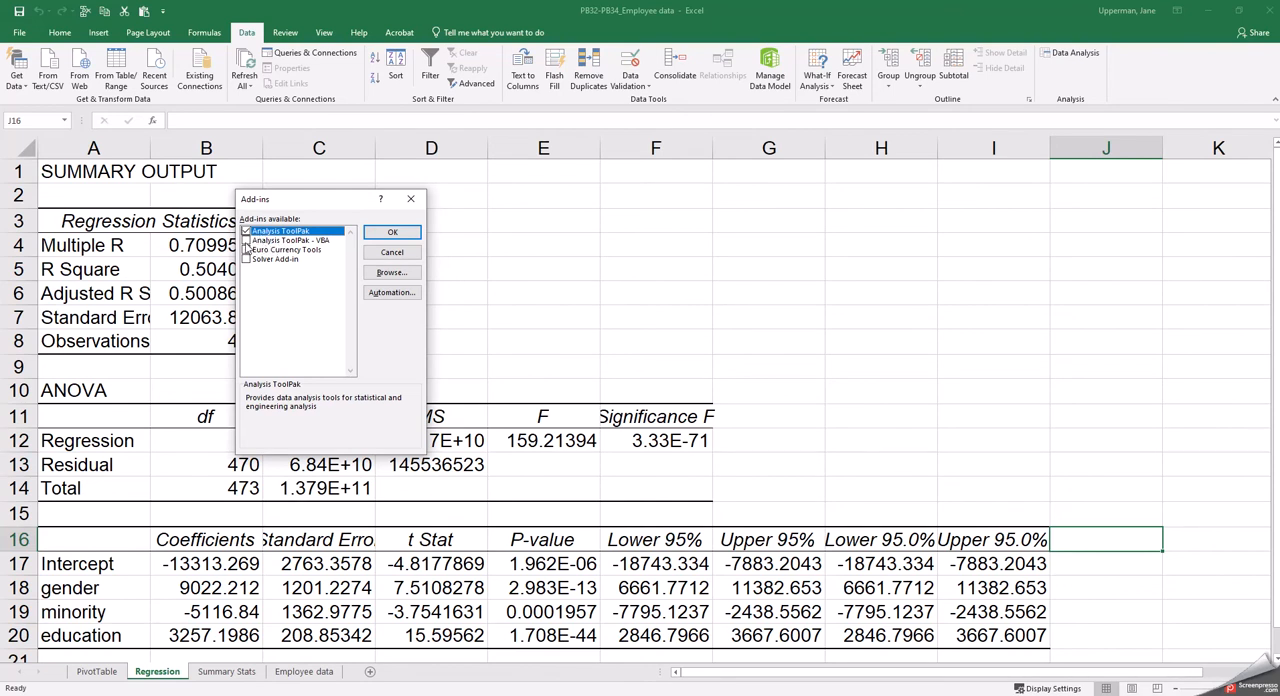
left_click(246, 241)
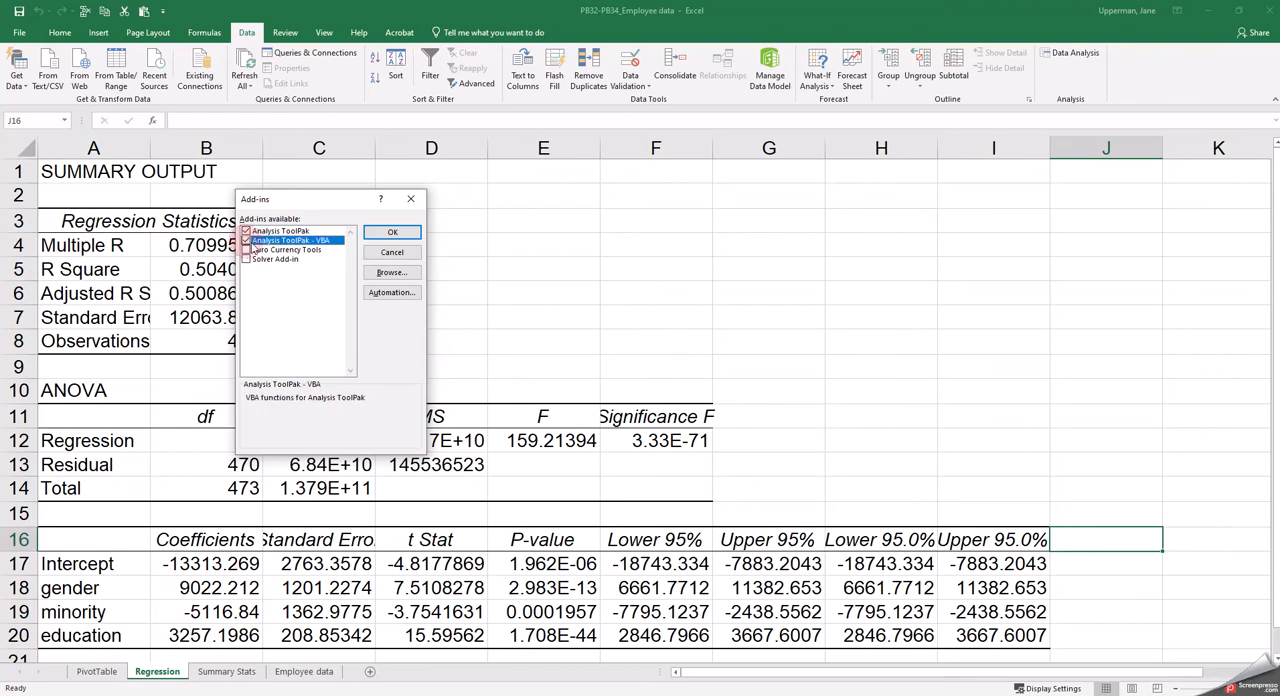
left_click(392, 232)
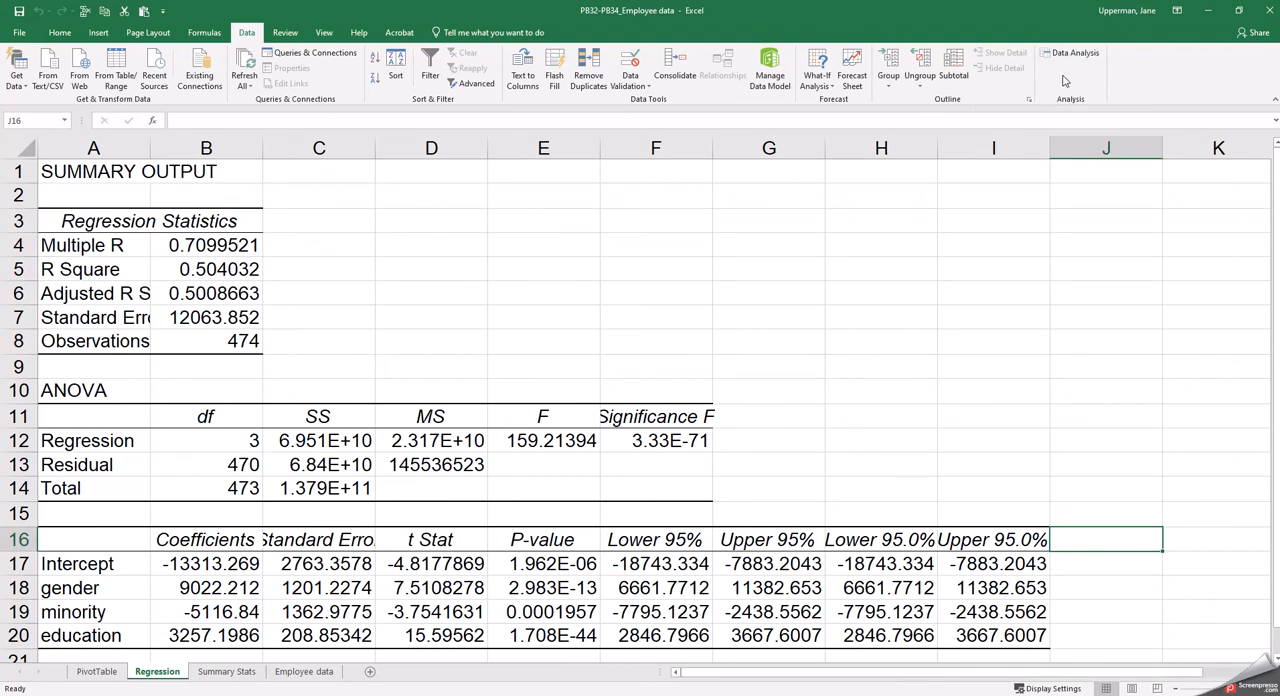
Review the active and inactive add-ins in the program options and leave without changing anything
left_click(19, 33)
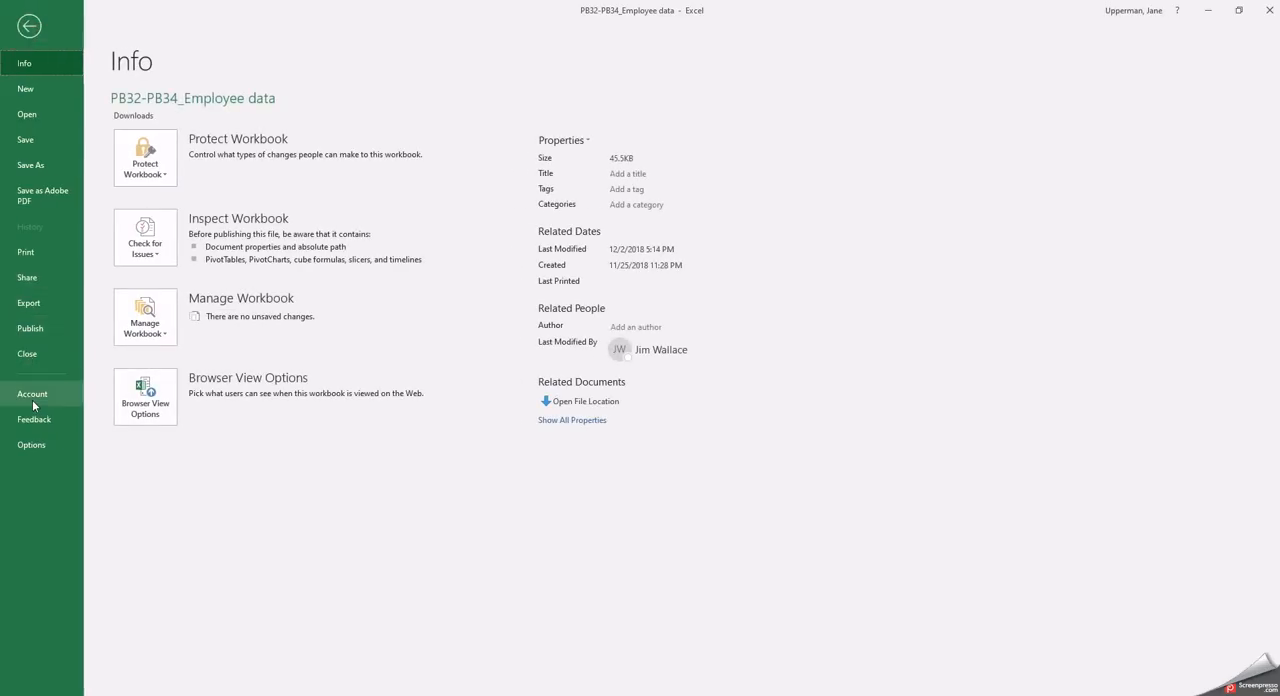
left_click(33, 446)
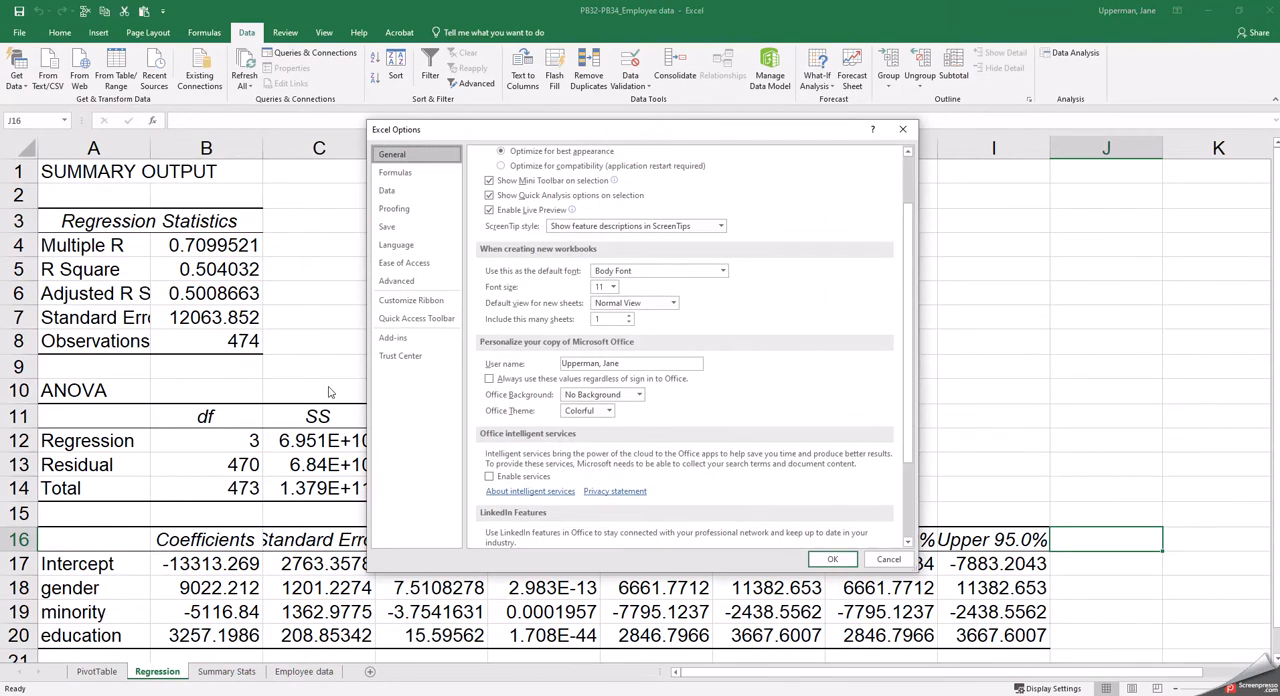
left_click(398, 340)
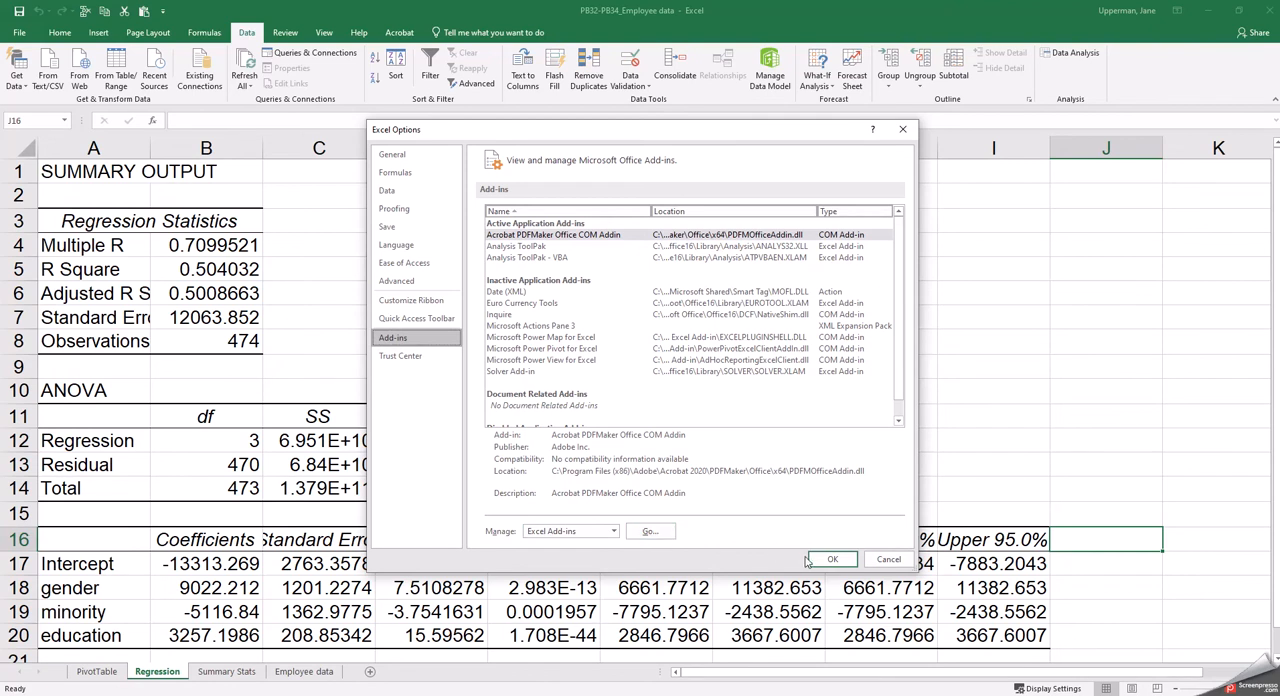
left_click(889, 560)
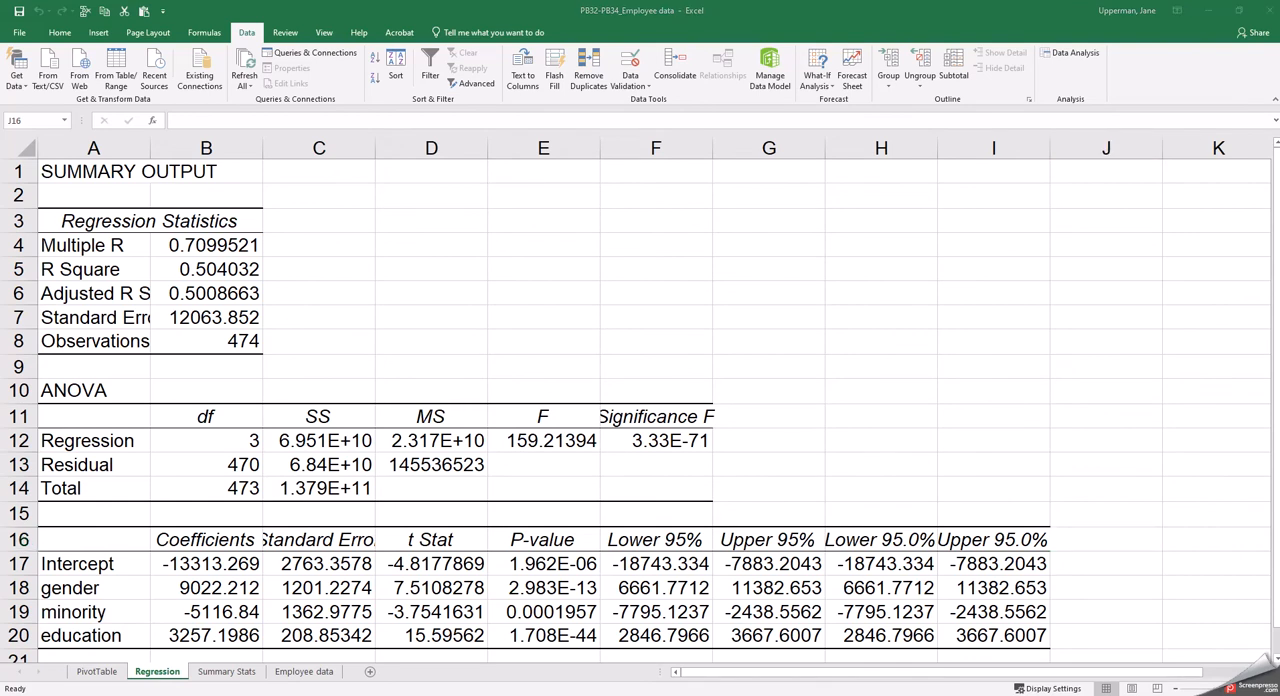
Consult the assignment page in the browser, return to Excel and start Descriptive Statistics with salary range H1:H475 of the Employee data sheet as input
left_click(493, 683)
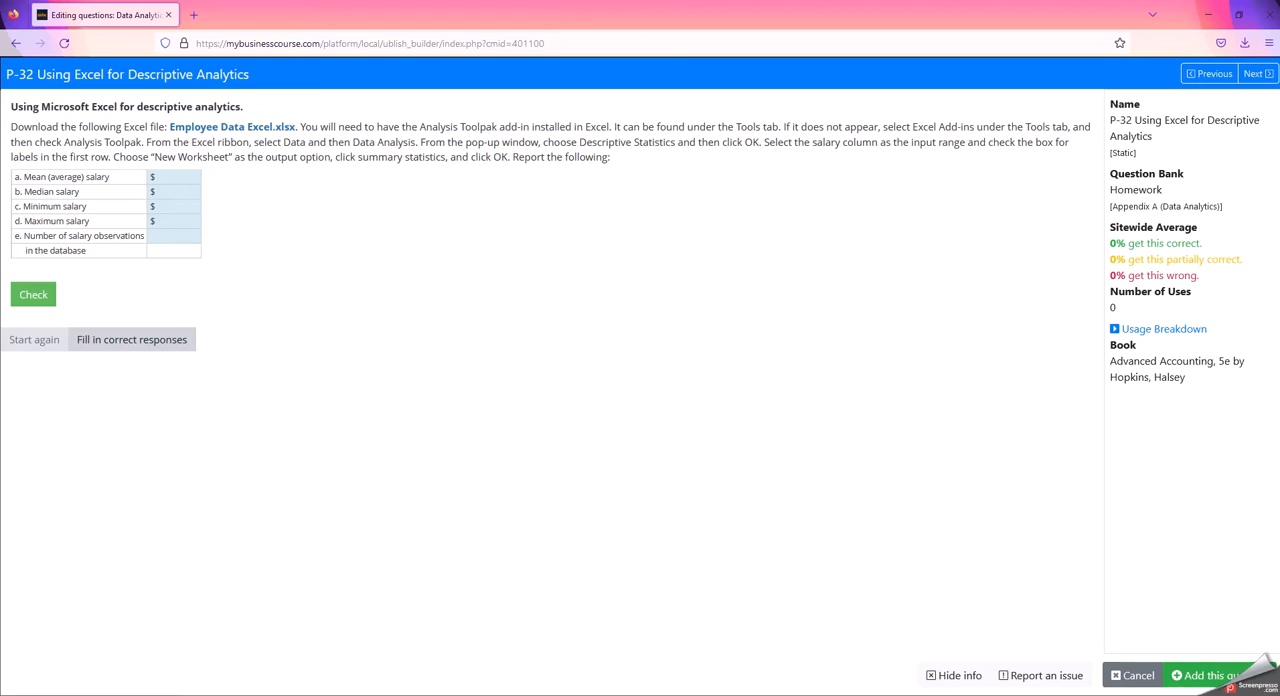
left_click(555, 640)
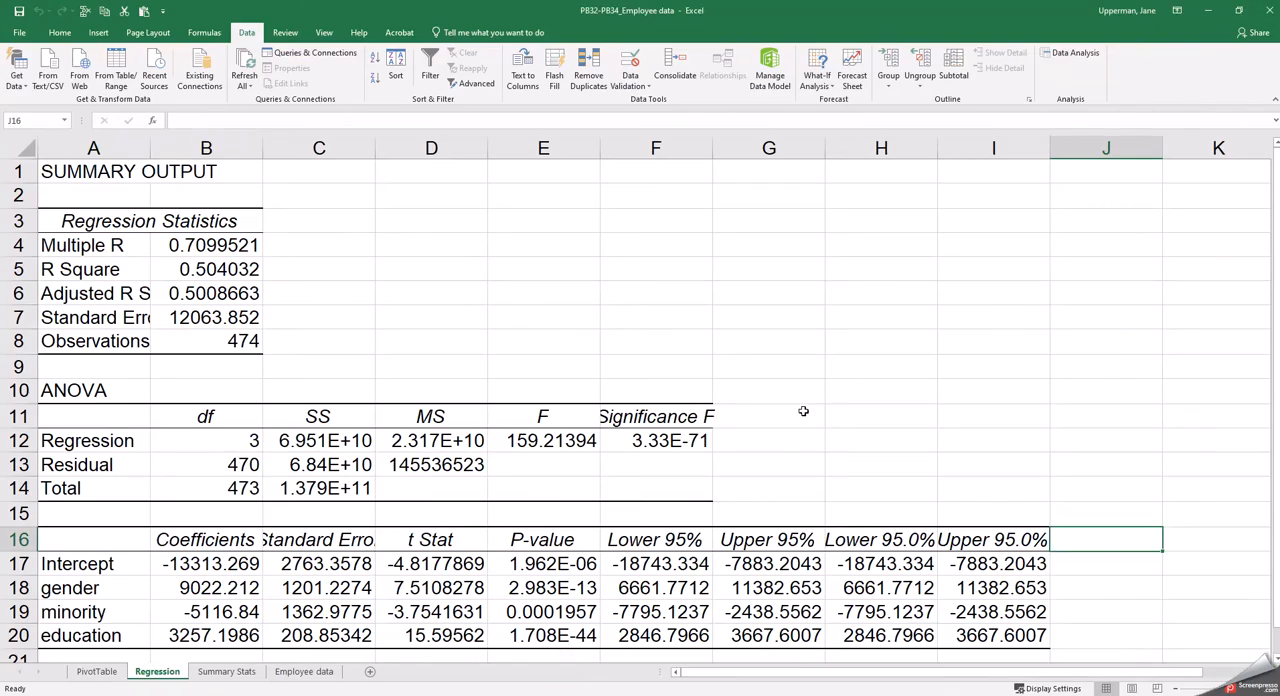
left_click(1060, 55)
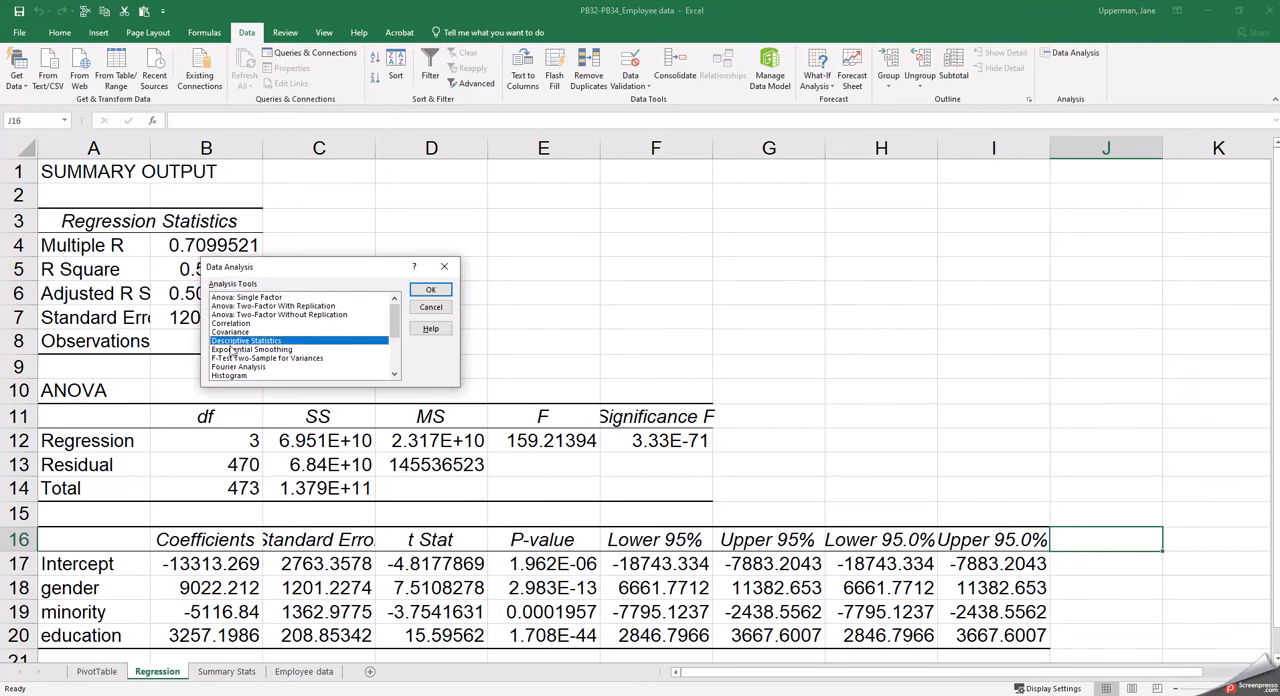
left_click(449, 288)
left_click(380, 245)
left_click(413, 163)
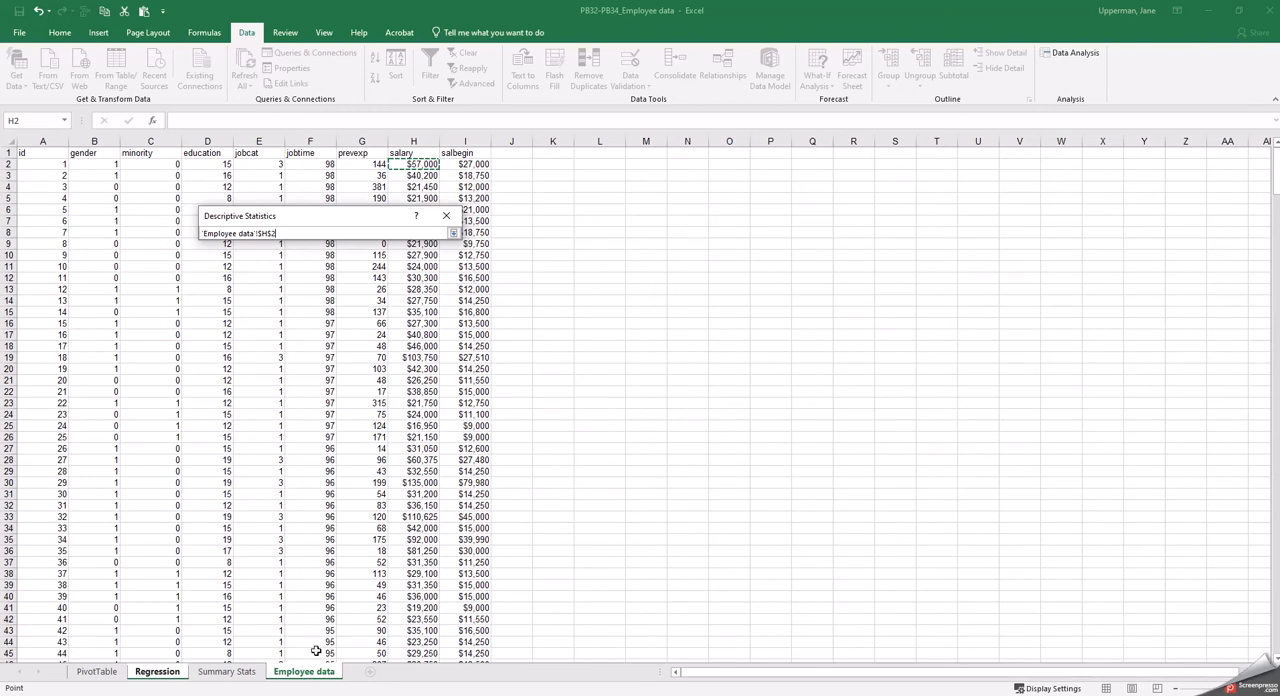
left_click_drag(409, 153, 420, 645)
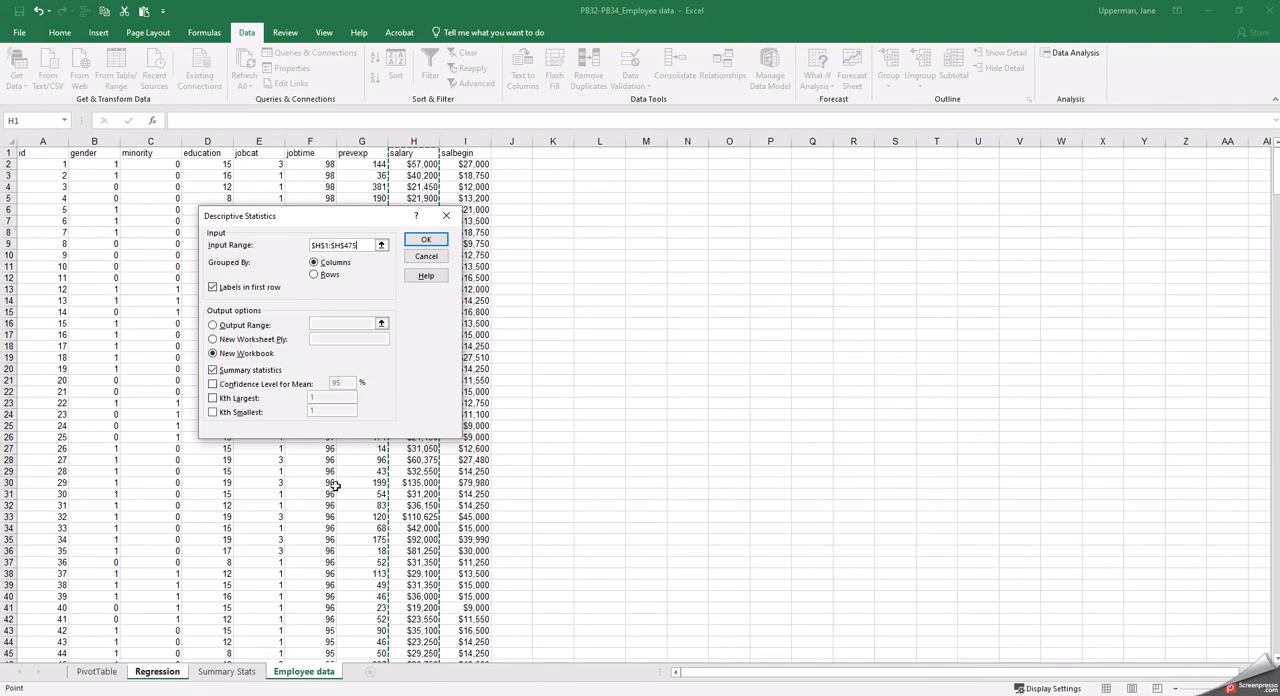
Check the label and output instructions on the assignment page in the browser and return to the Descriptive Statistics settings in Excel
left_click(445, 694)
left_click(507, 685)
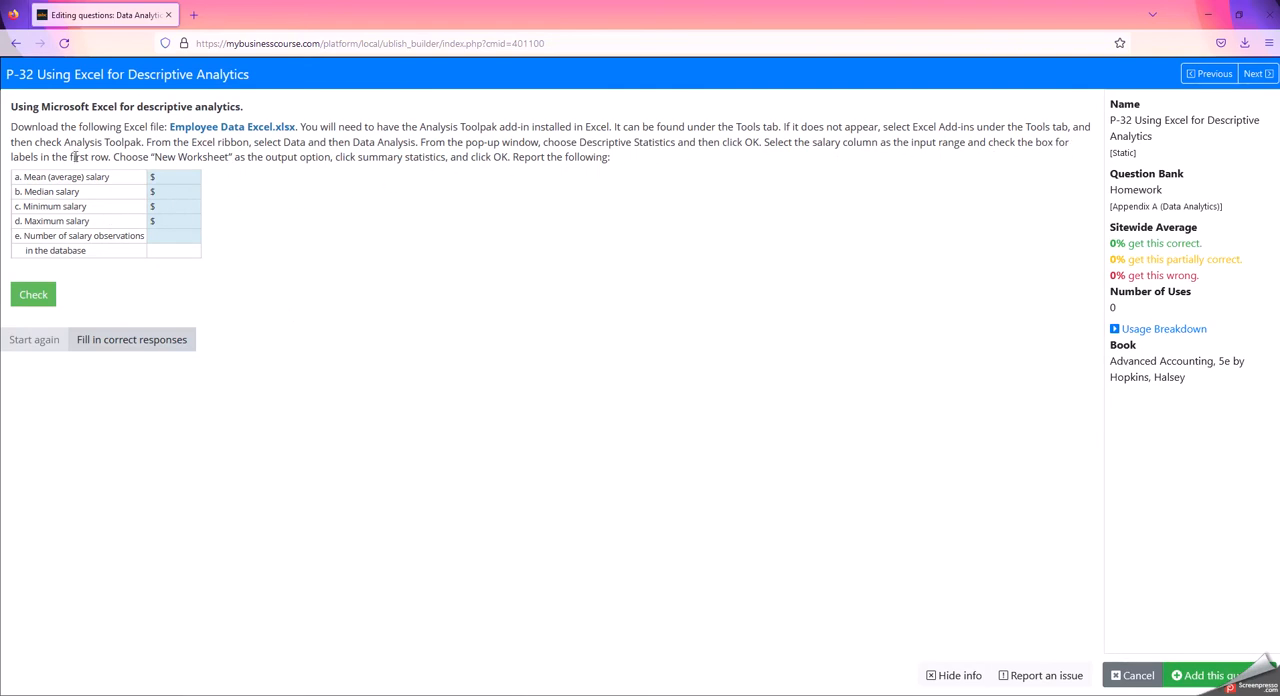
mouse_move(476, 694)
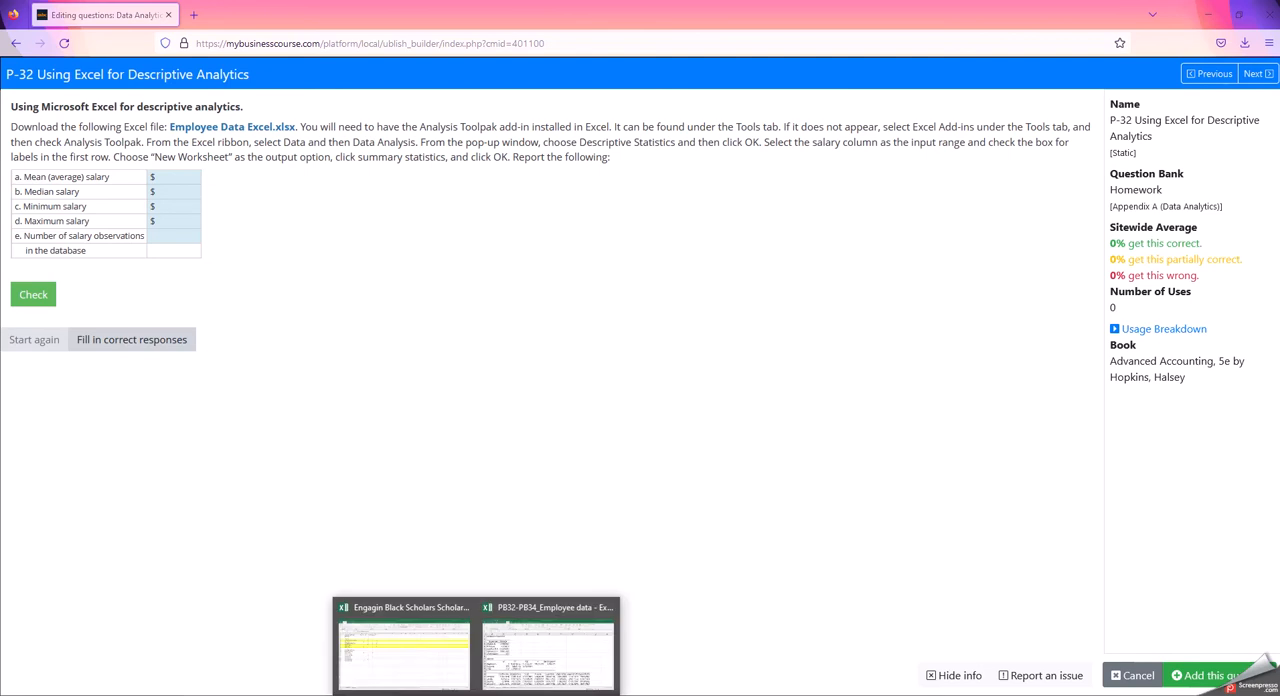
left_click(540, 668)
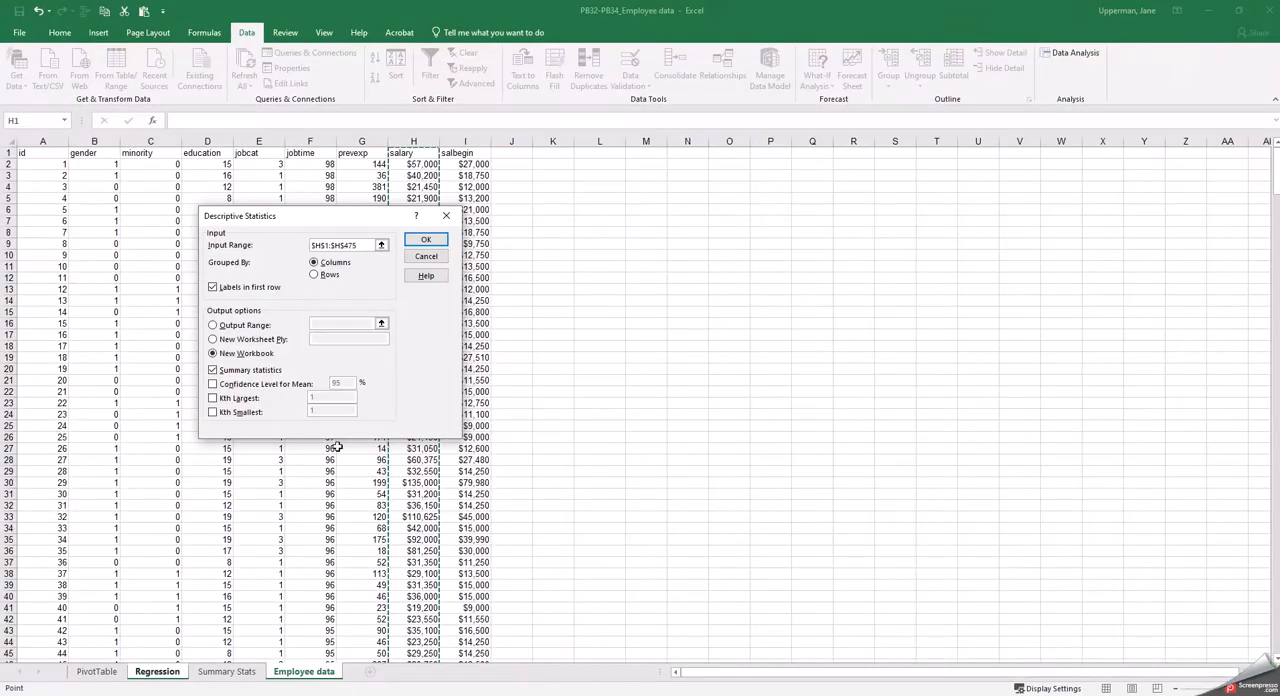
Run Descriptive Statistics on the salary column with labels in the first row, summary statistics and output to a new workbook
left_click(427, 242)
left_click(427, 243)
left_click_drag(60, 140, 81, 140)
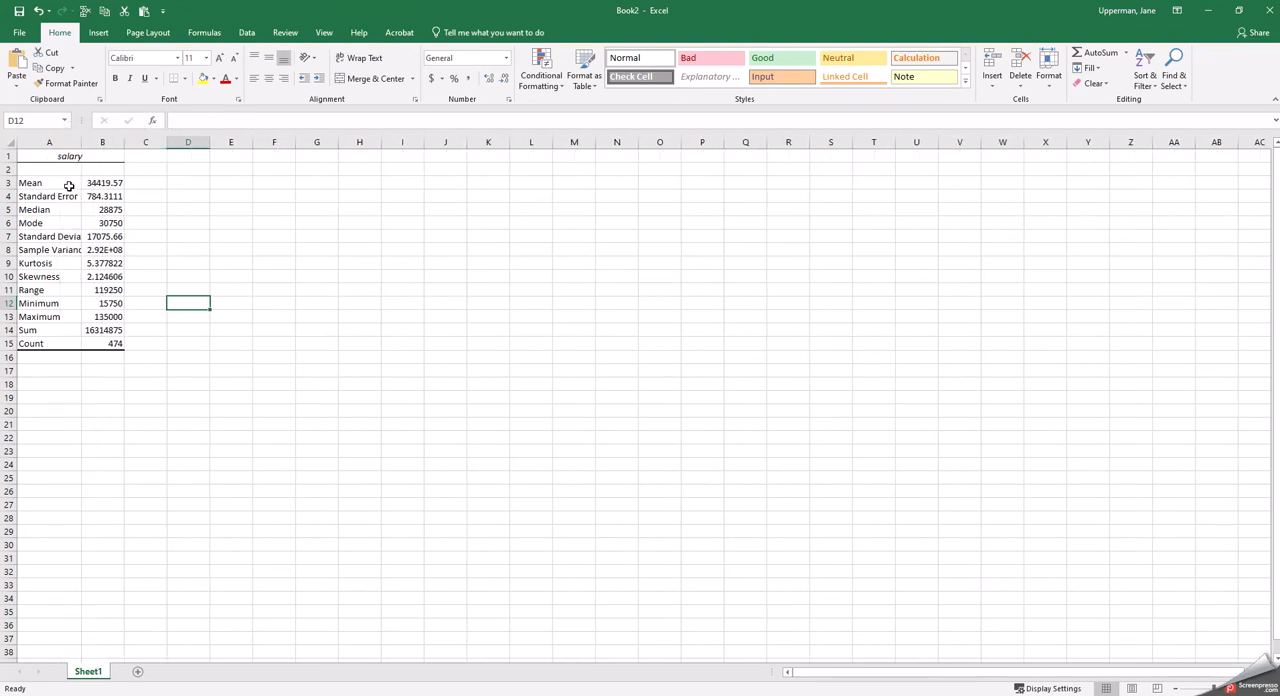
Review the requested salary figures on the assignment page in Firefox and return to the statistics in the Book2 workbook in Excel
left_click(463, 694)
left_click(493, 676)
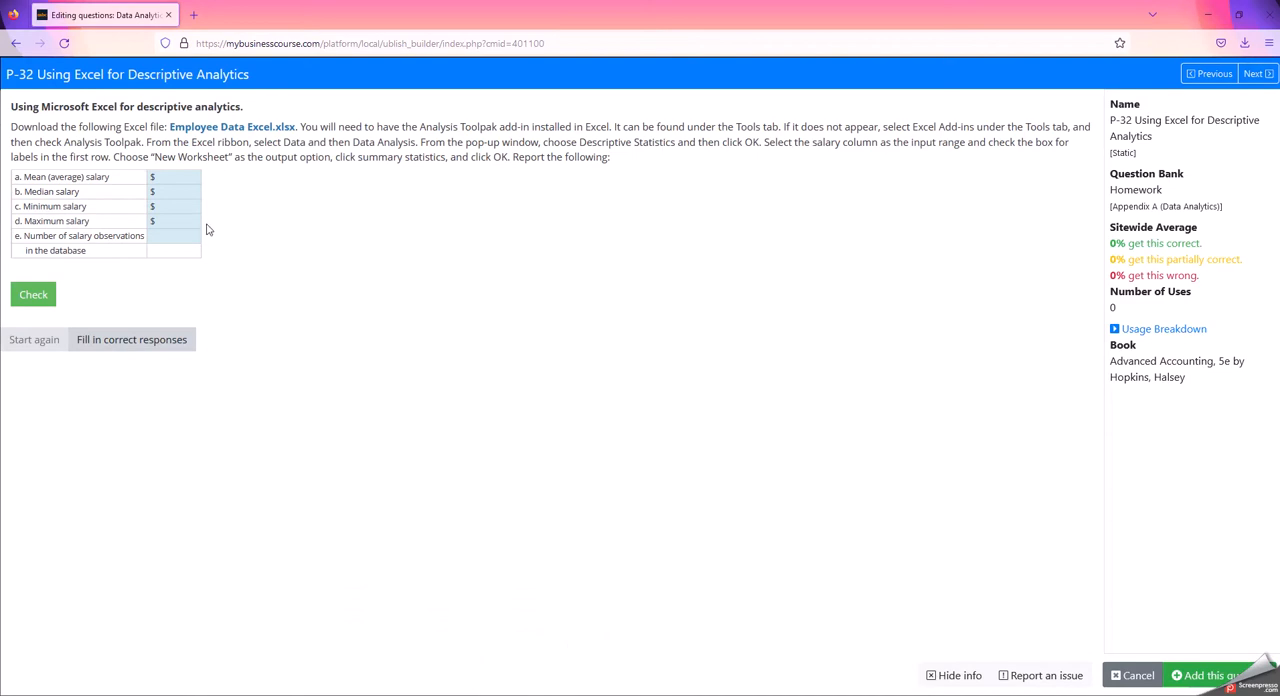
mouse_move(476, 694)
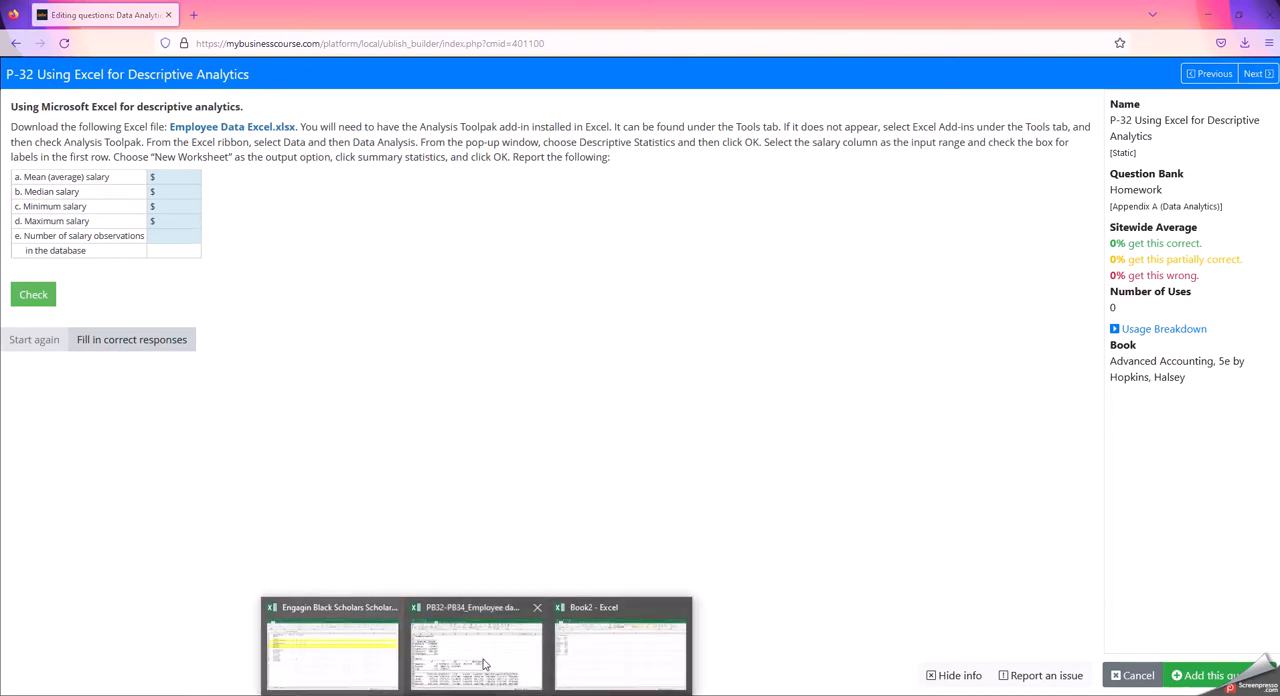
mouse_move(580, 669)
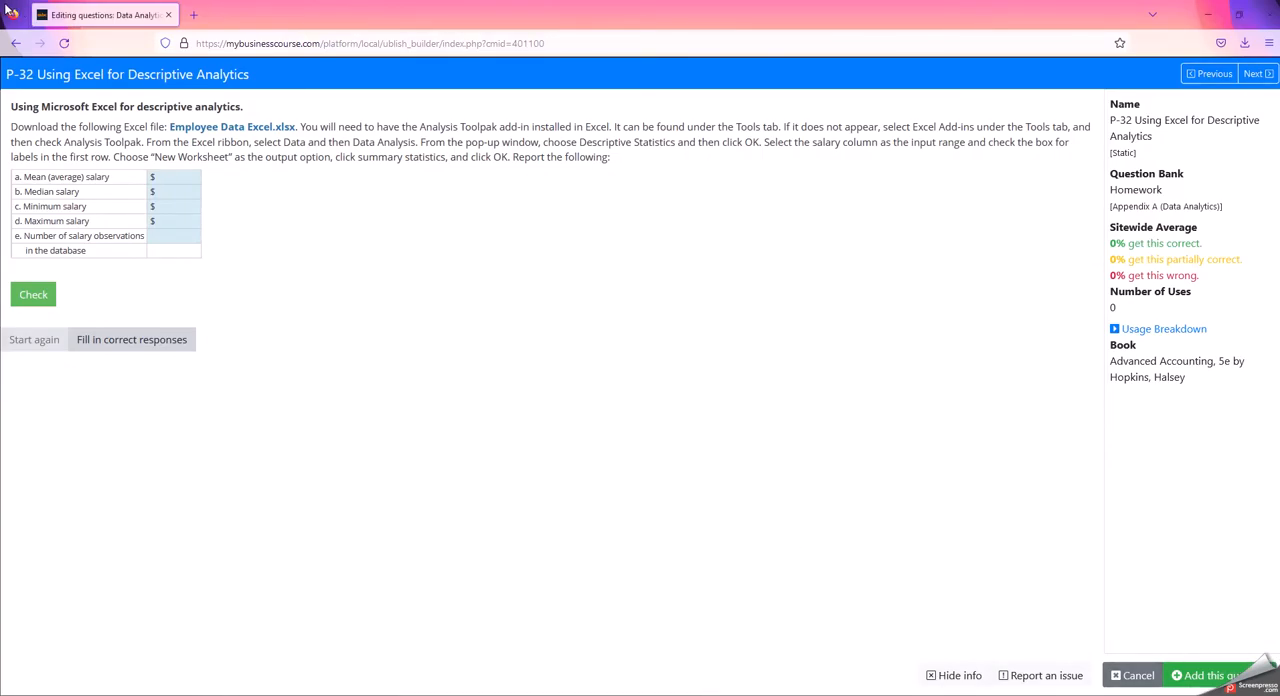
left_click(15, 656)
left_click(575, 668)
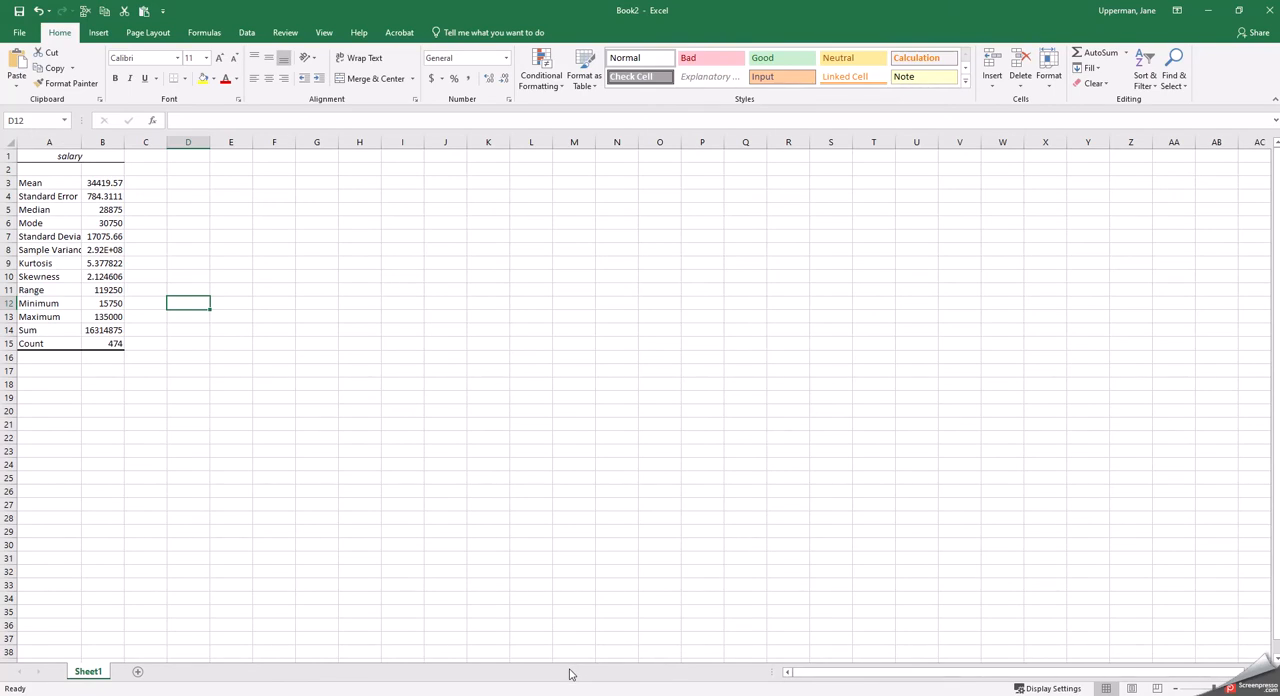
Switch to the assignment page in Firefox and enter 34,419.57 as the mean (average) salary
left_click(571, 688)
left_click(189, 177)
type("34,419.57")
left_click(182, 195)
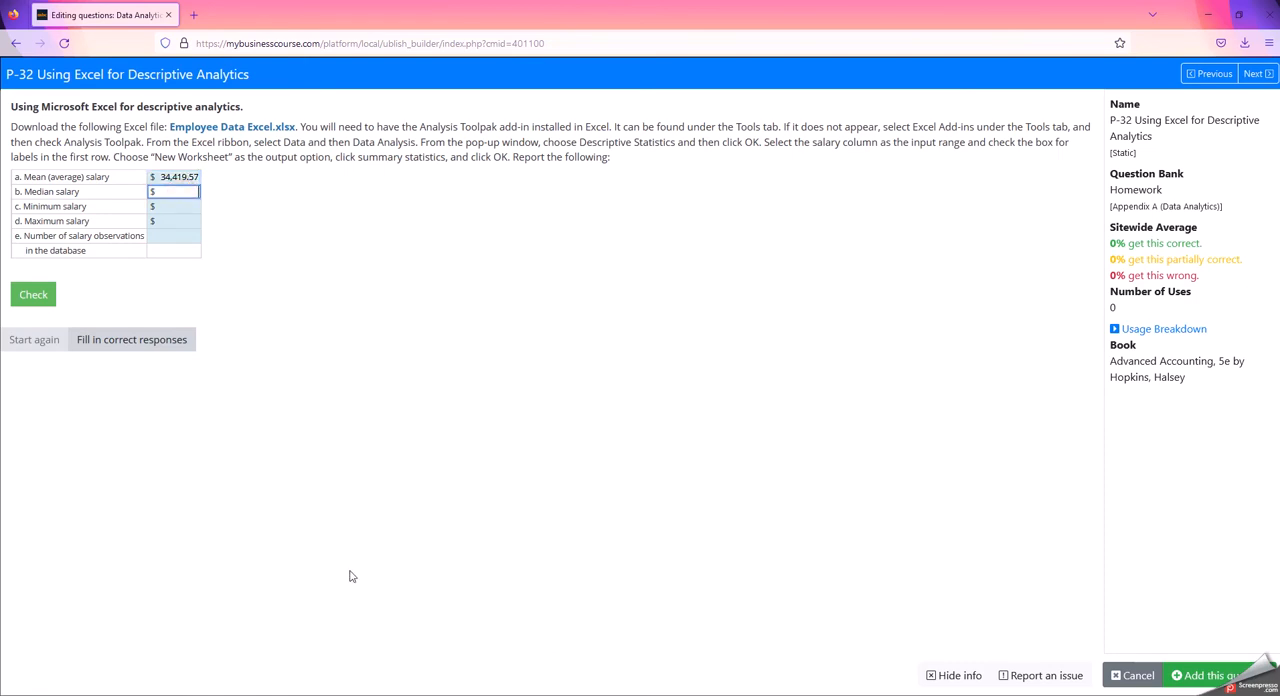
Copy the median value from cell B5 of Book2 in Excel into the median salary answer on the Firefox assignment page
left_click(477, 695)
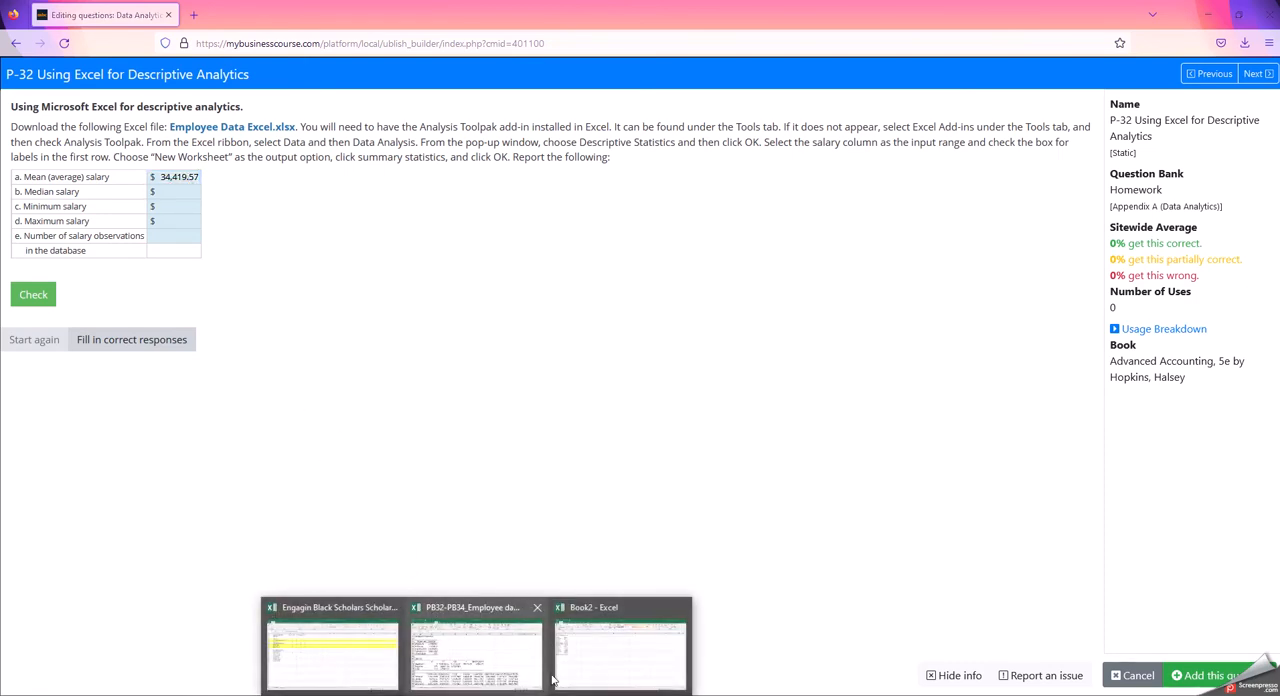
left_click(599, 676)
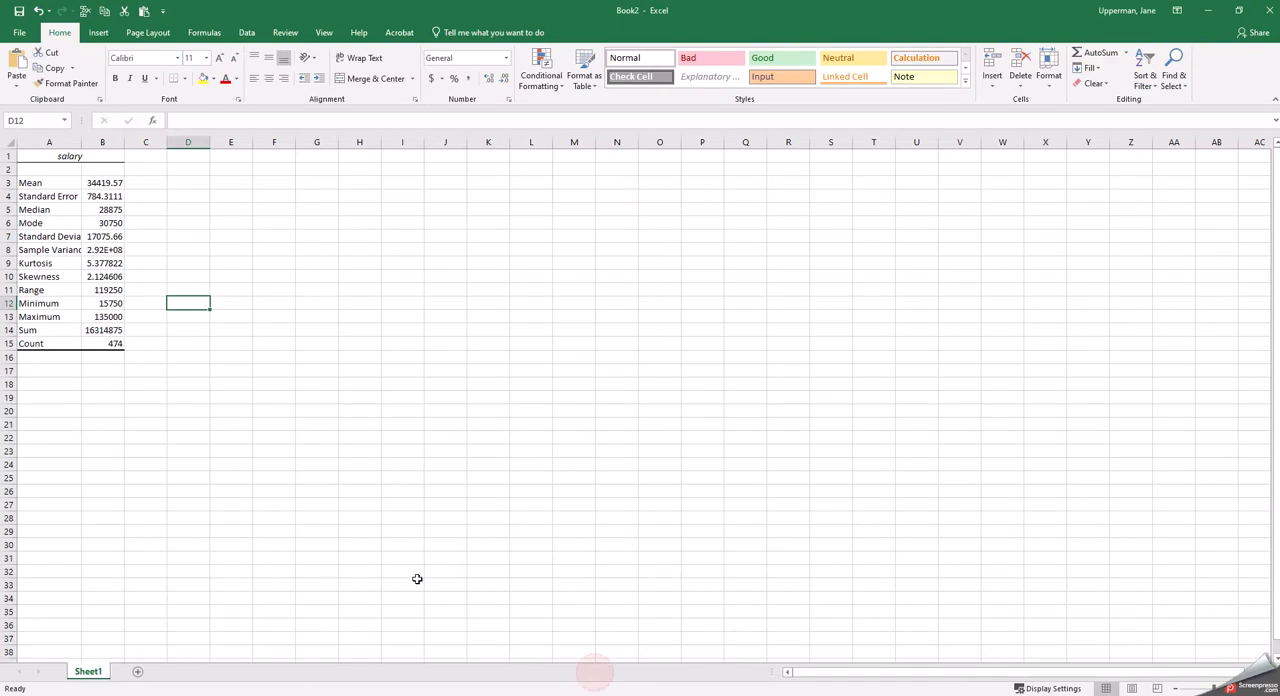
left_click(108, 210)
right_click(108, 210)
left_click(131, 242)
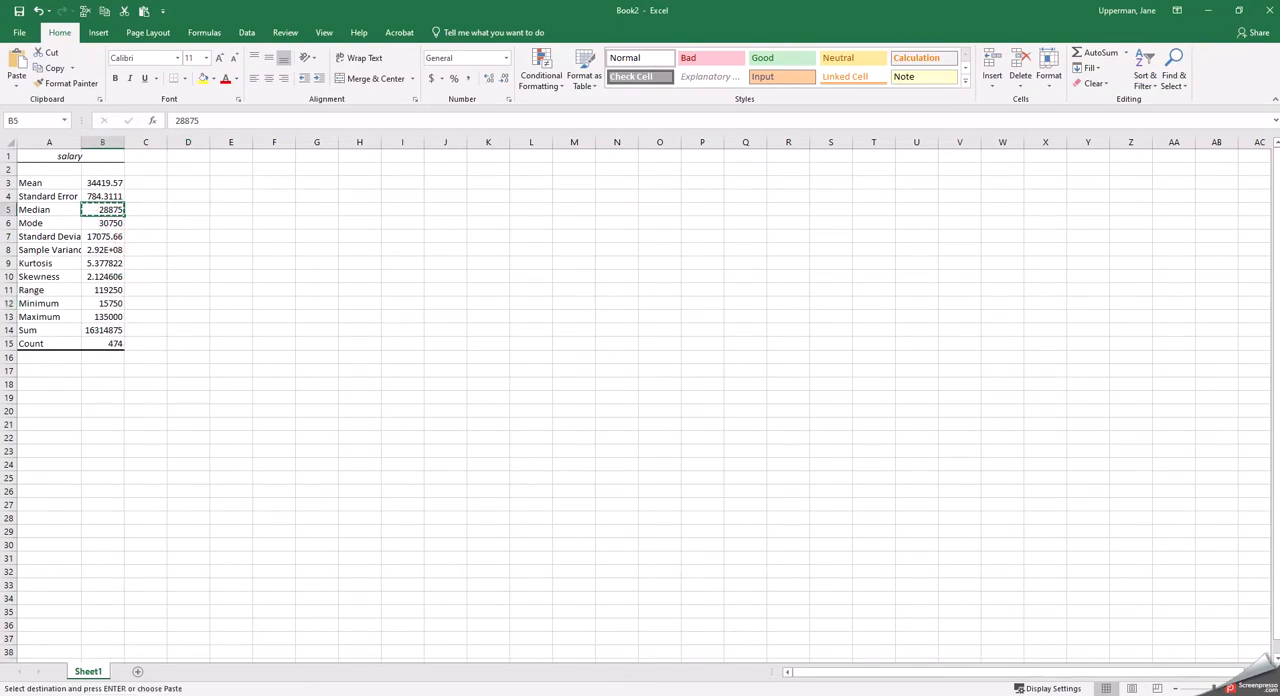
left_click(497, 663)
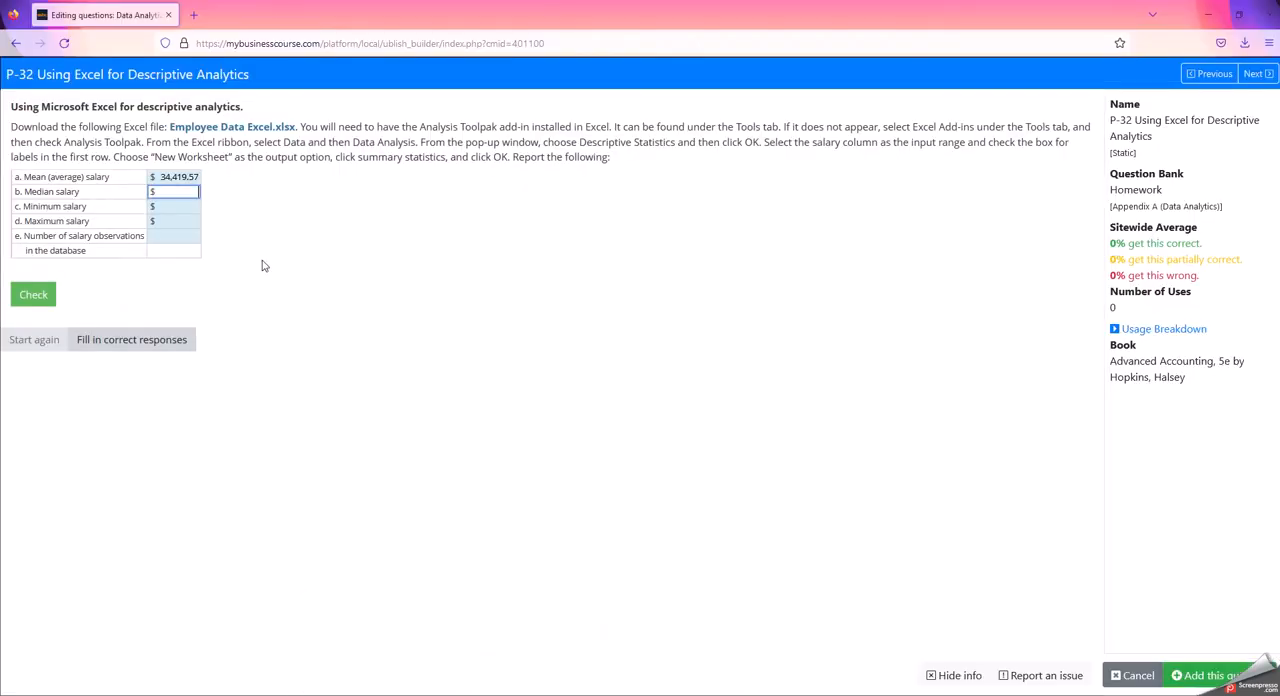
right_click(174, 191)
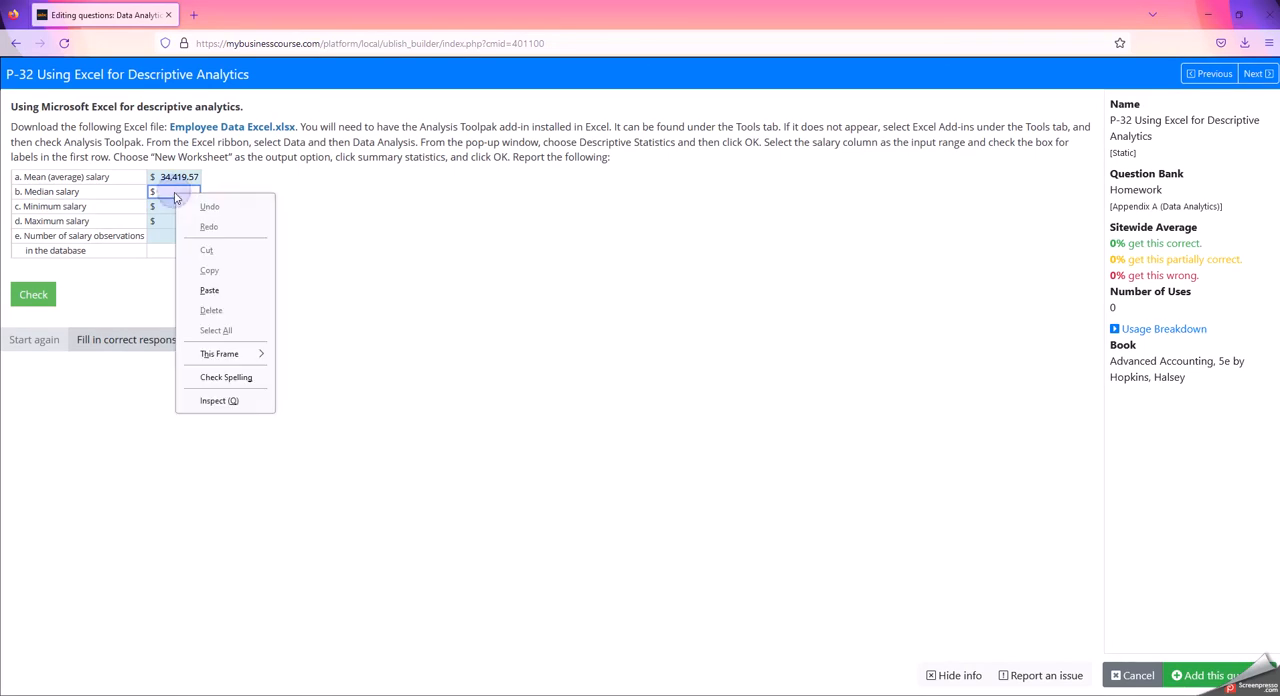
left_click(212, 290)
left_click(476, 695)
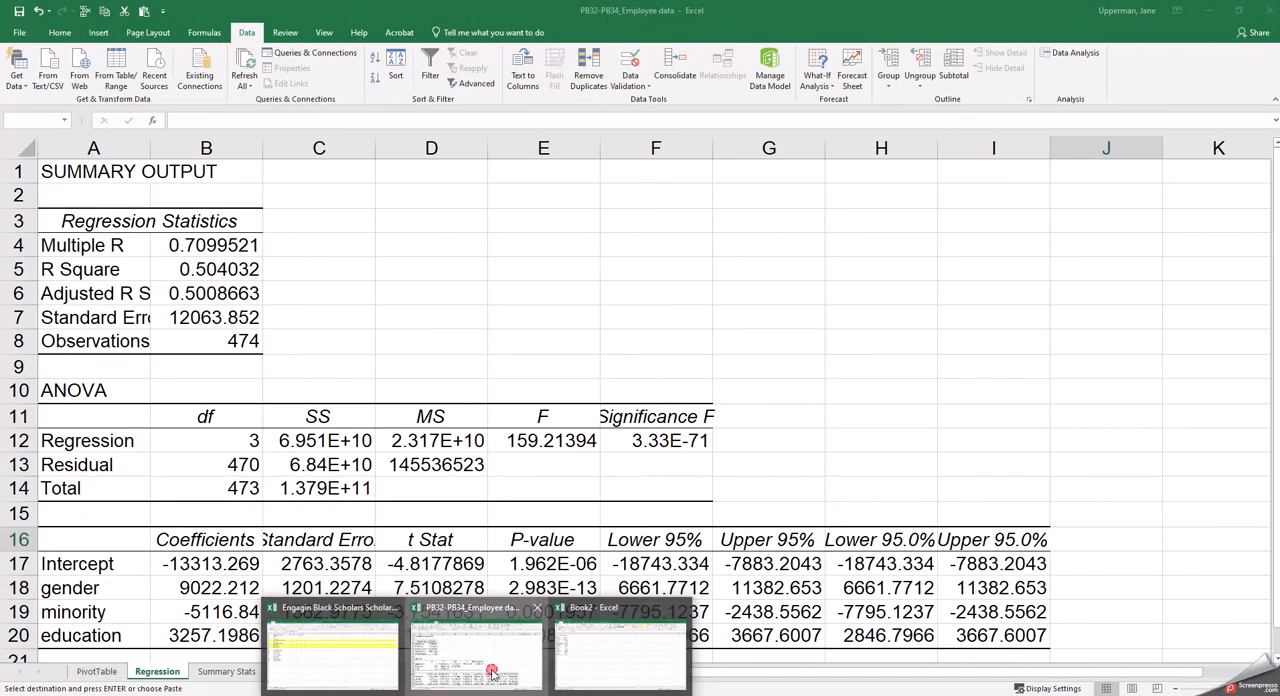
left_click(492, 668)
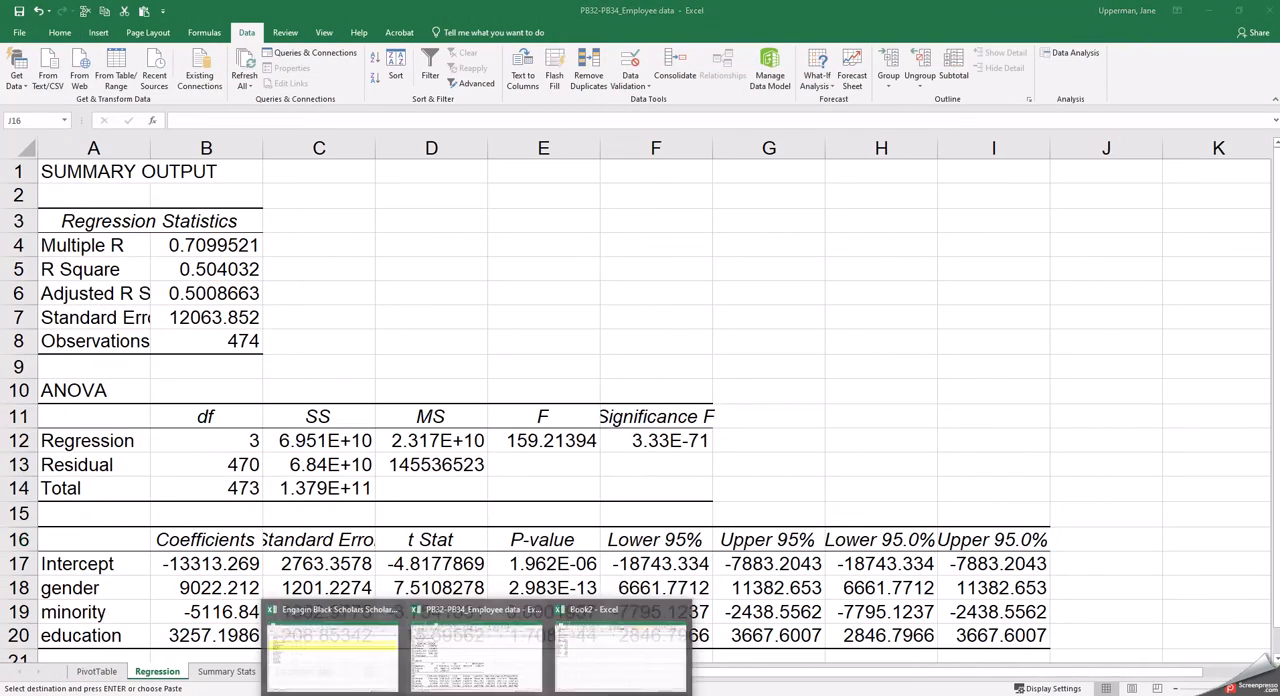
left_click(600, 668)
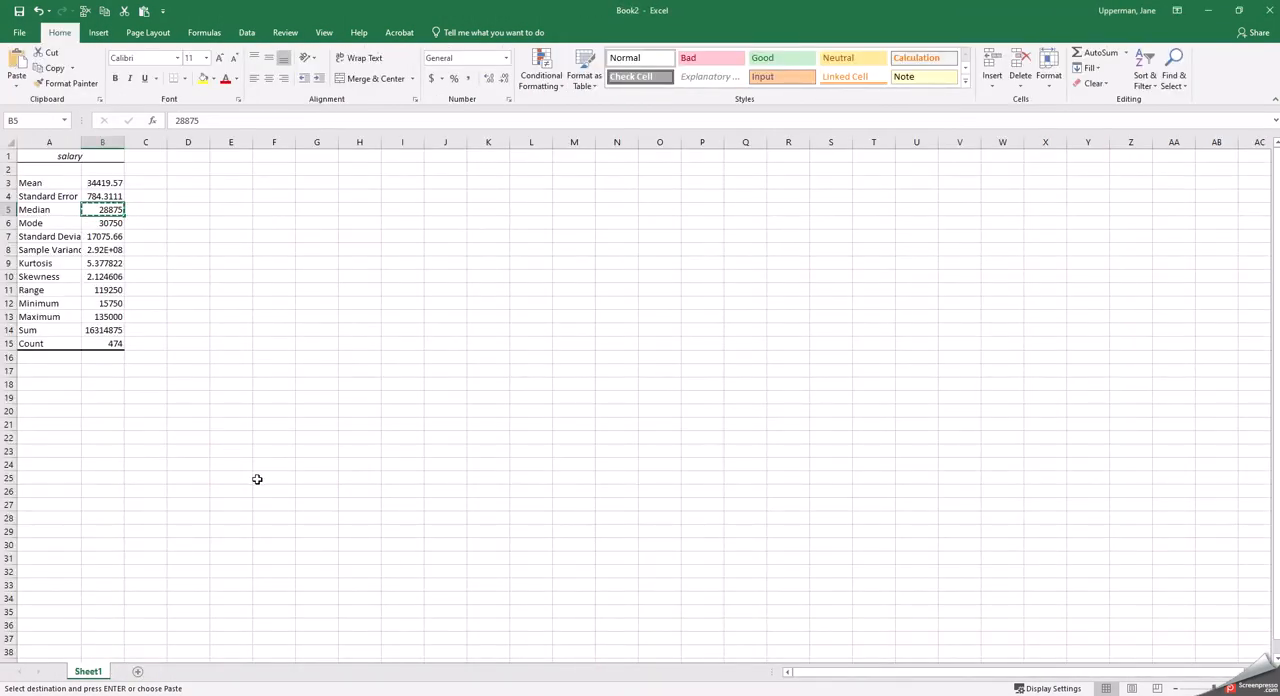
mouse_move(443, 695)
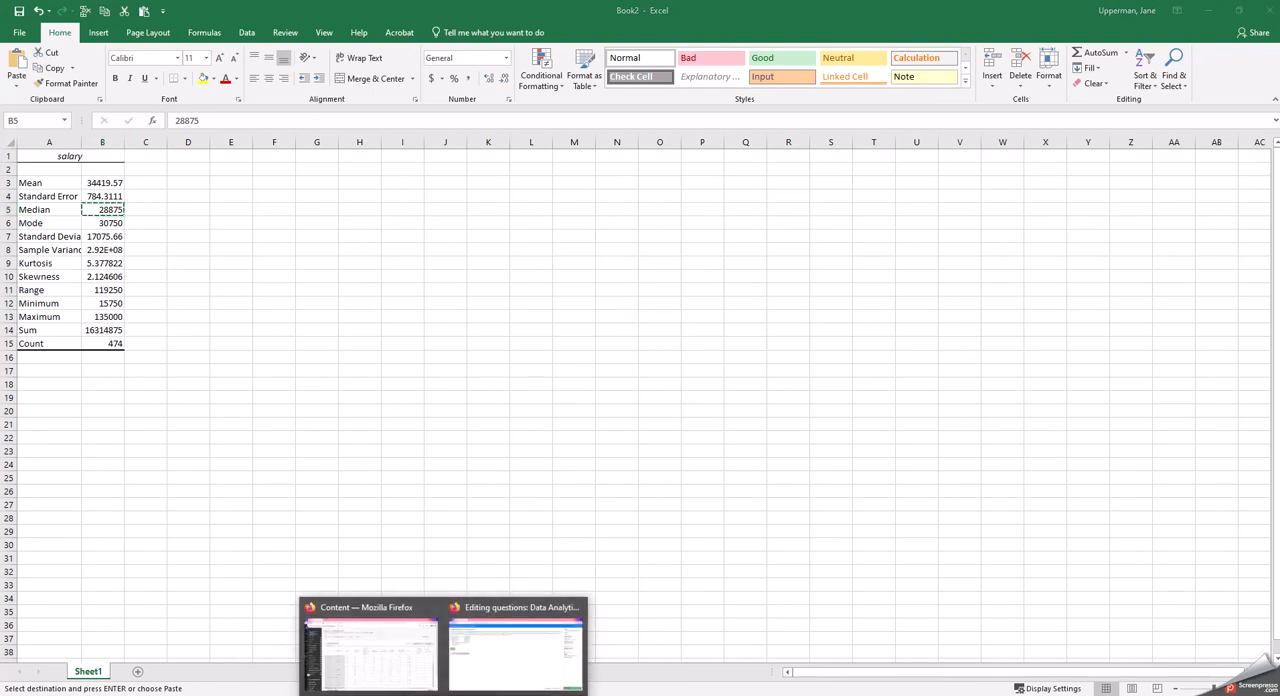
left_click(475, 668)
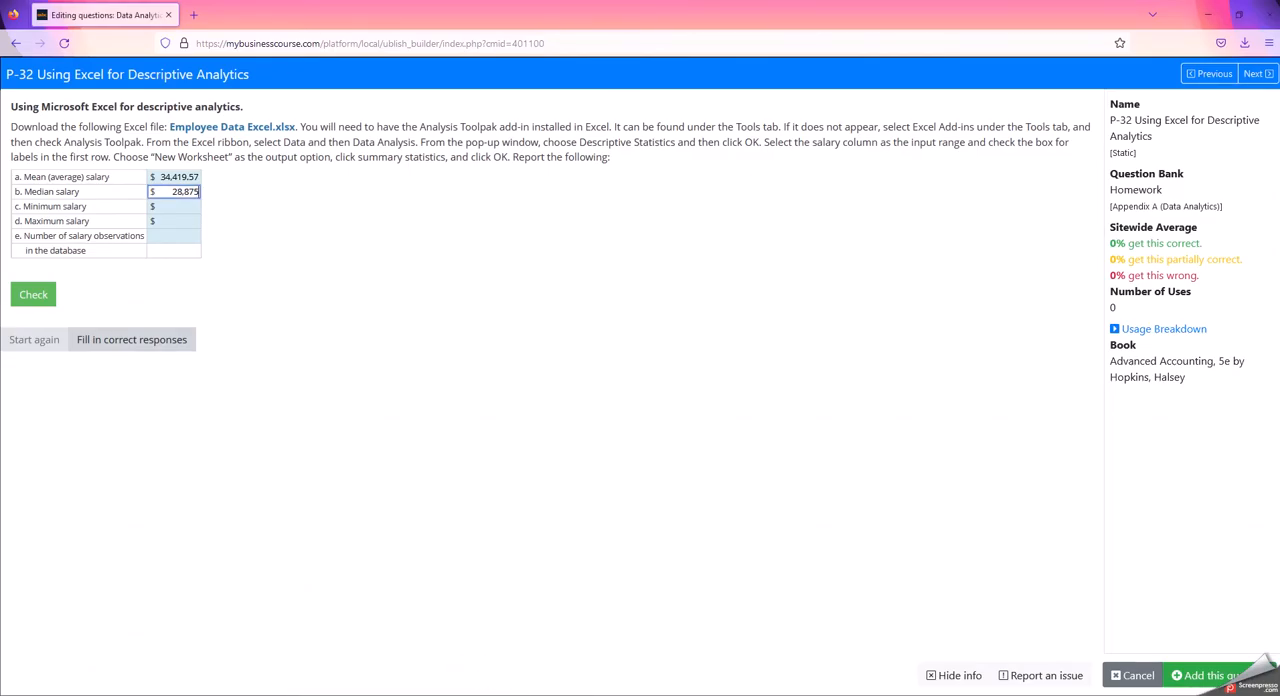
Copy the minimum value from cell B12 of Book2 in Excel into the minimum salary answer on the Firefox assignment page
mouse_move(475, 694)
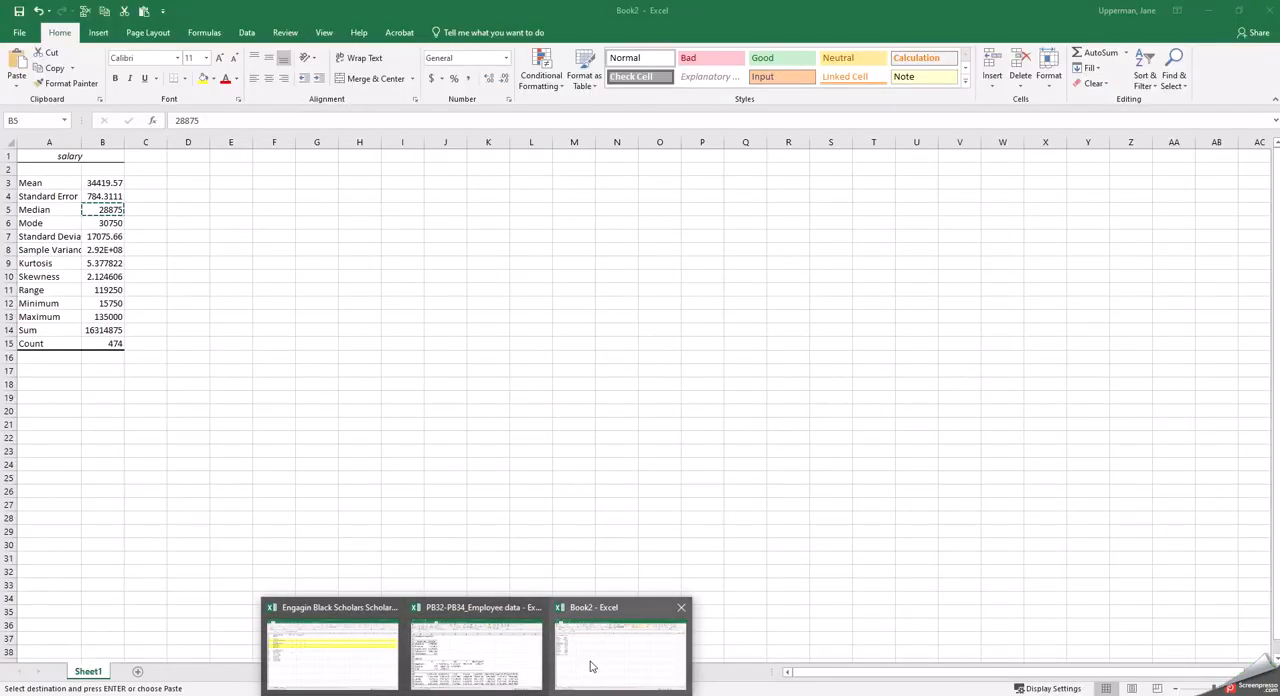
left_click(590, 667)
left_click(103, 303)
right_click(103, 303)
left_click(130, 329)
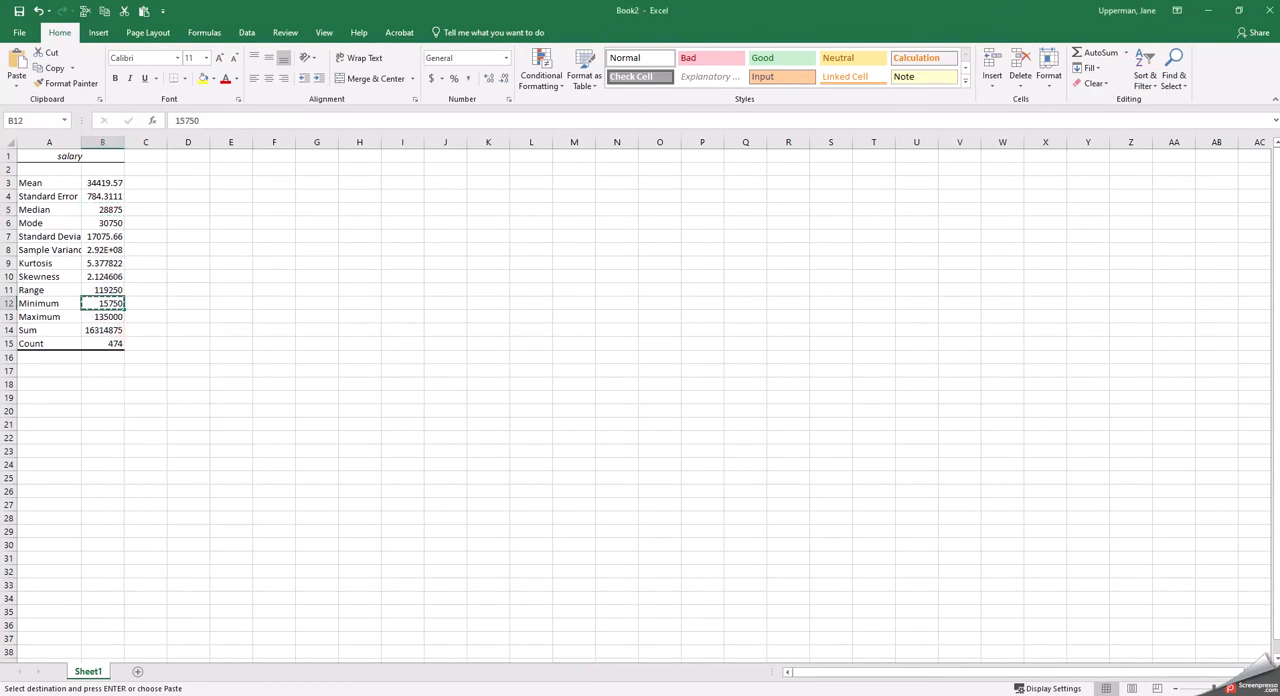
mouse_move(444, 694)
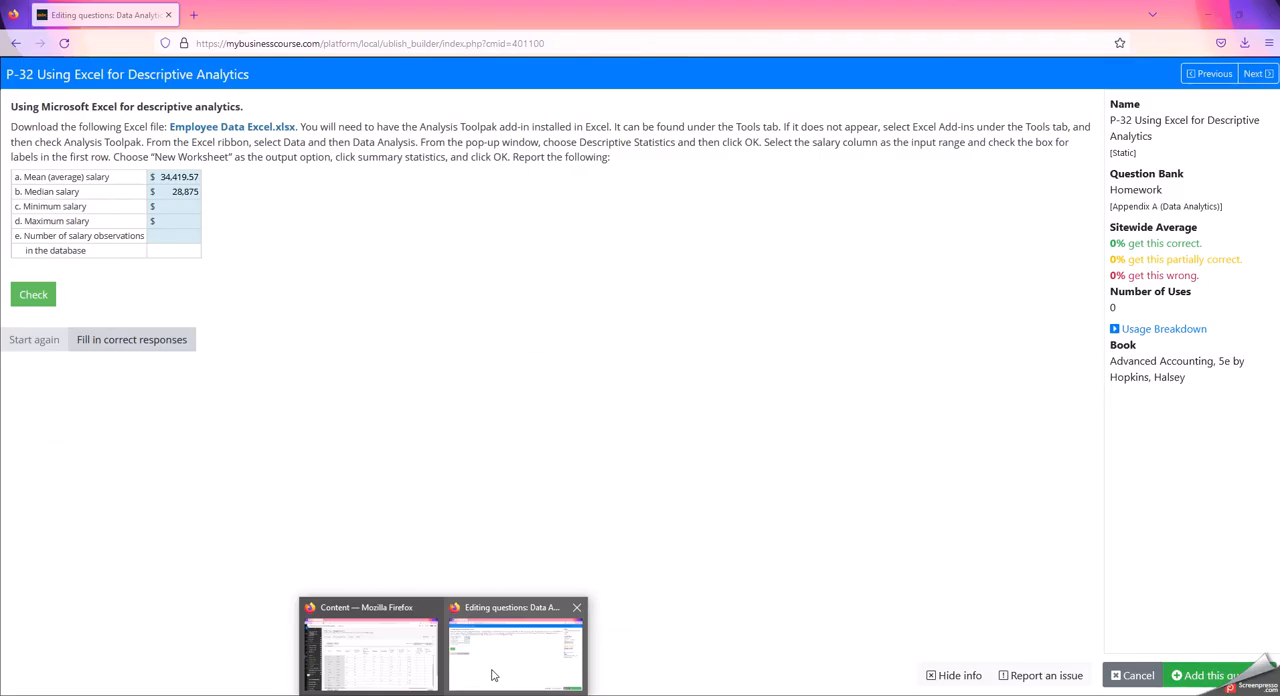
left_click(492, 676)
left_click(167, 207)
right_click(167, 207)
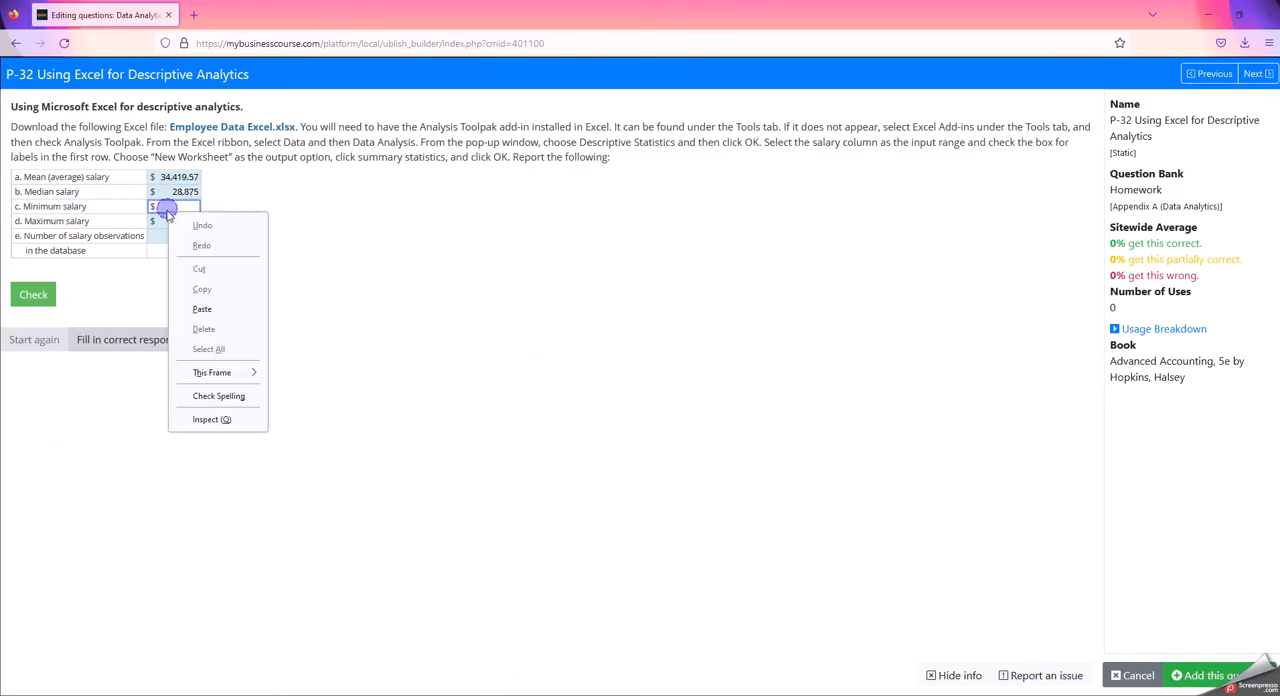
left_click(200, 309)
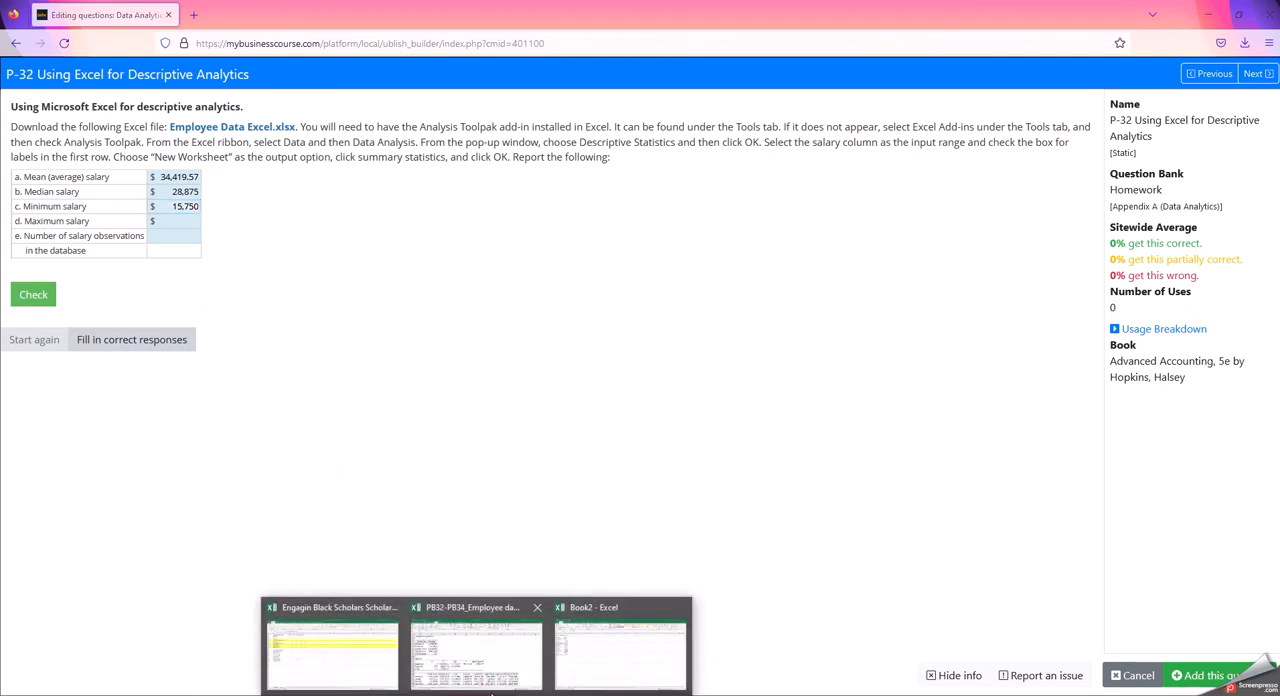
Copy the maximum value from cell B13 of Book2 in Excel into the maximum salary answer on the Firefox assignment page
left_click(505, 688)
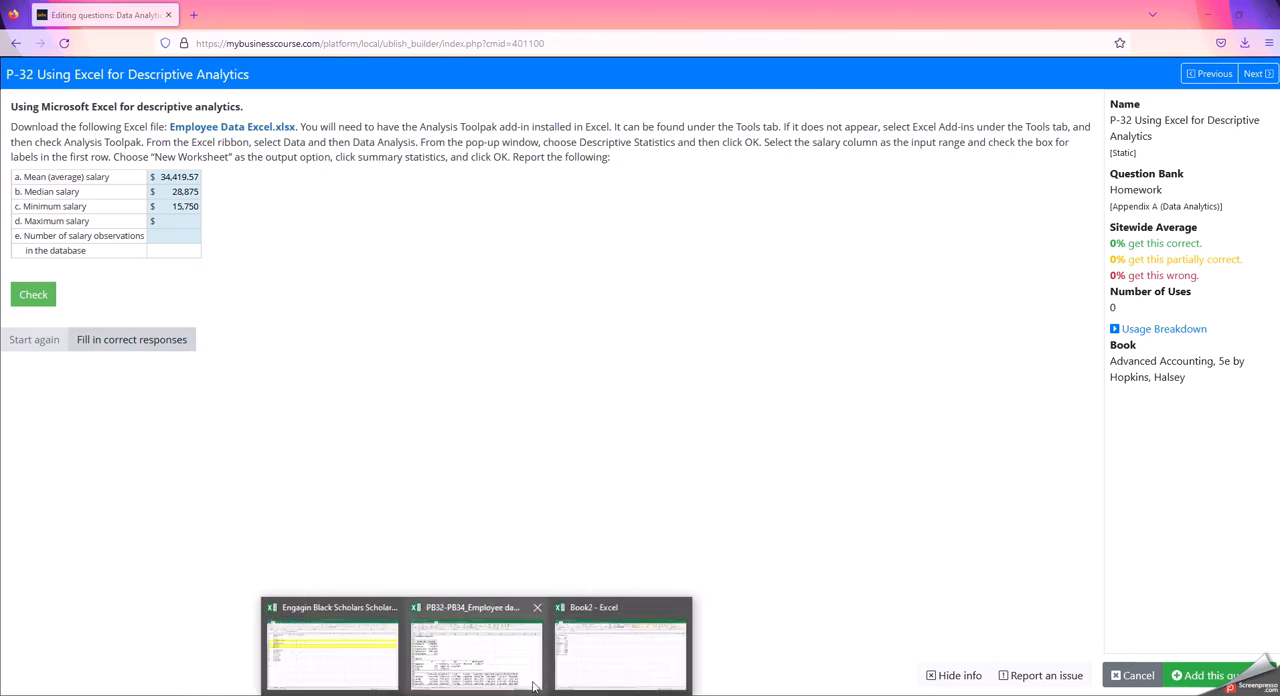
left_click(593, 672)
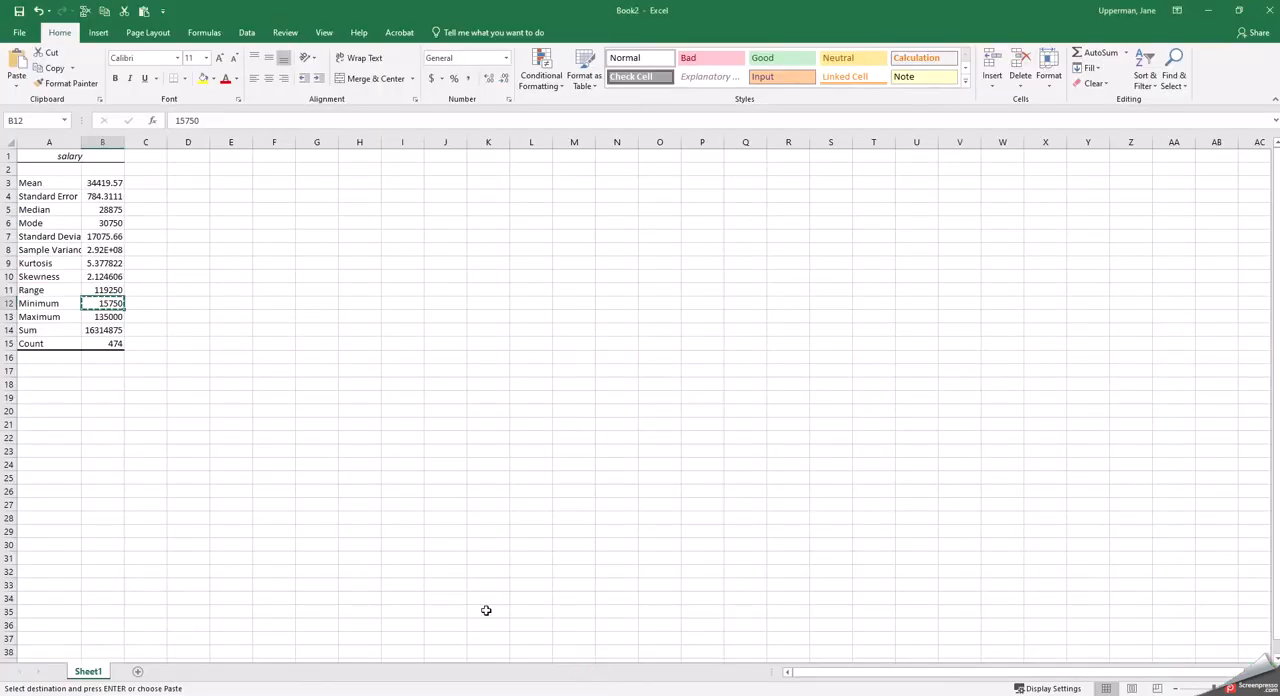
right_click(102, 318)
left_click(115, 346)
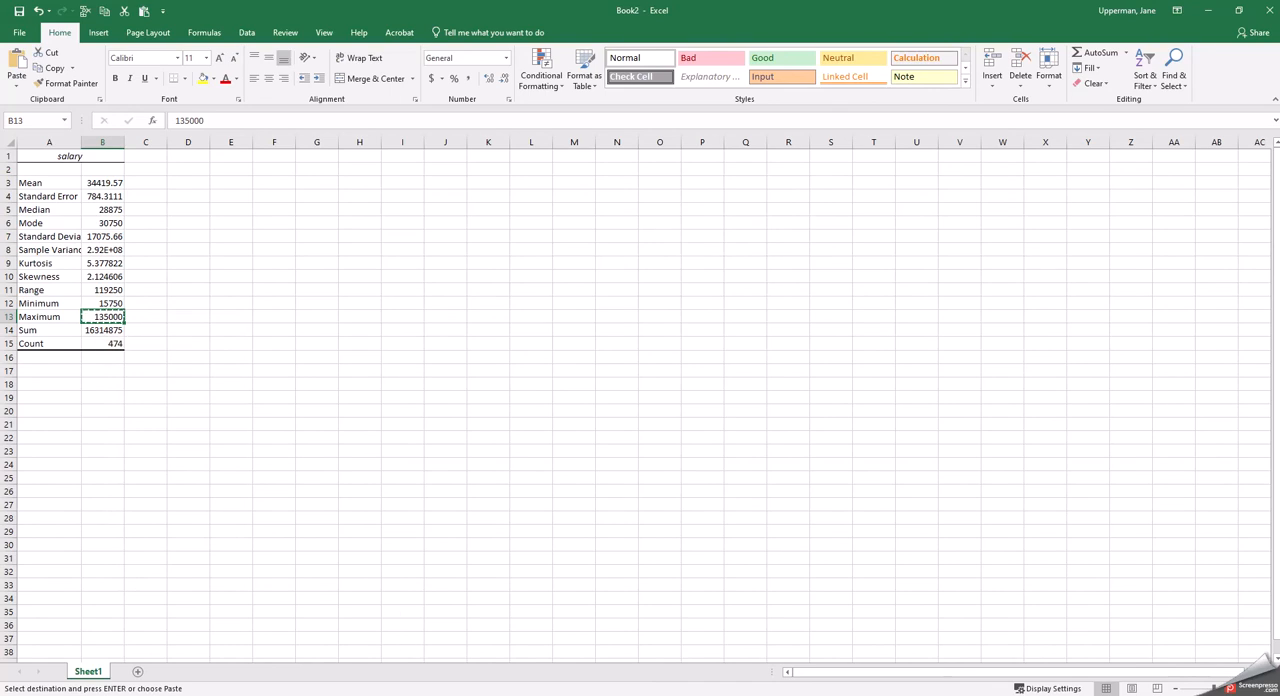
mouse_move(443, 694)
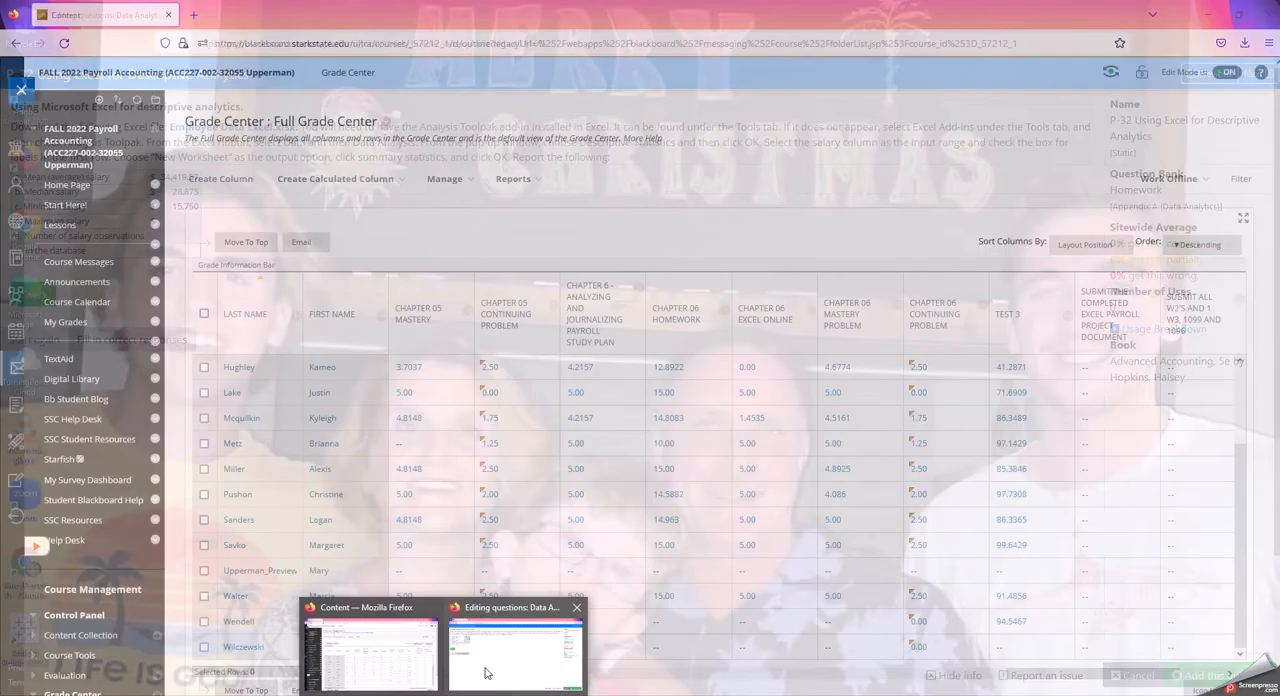
left_click(515, 650)
left_click(177, 222)
right_click(178, 224)
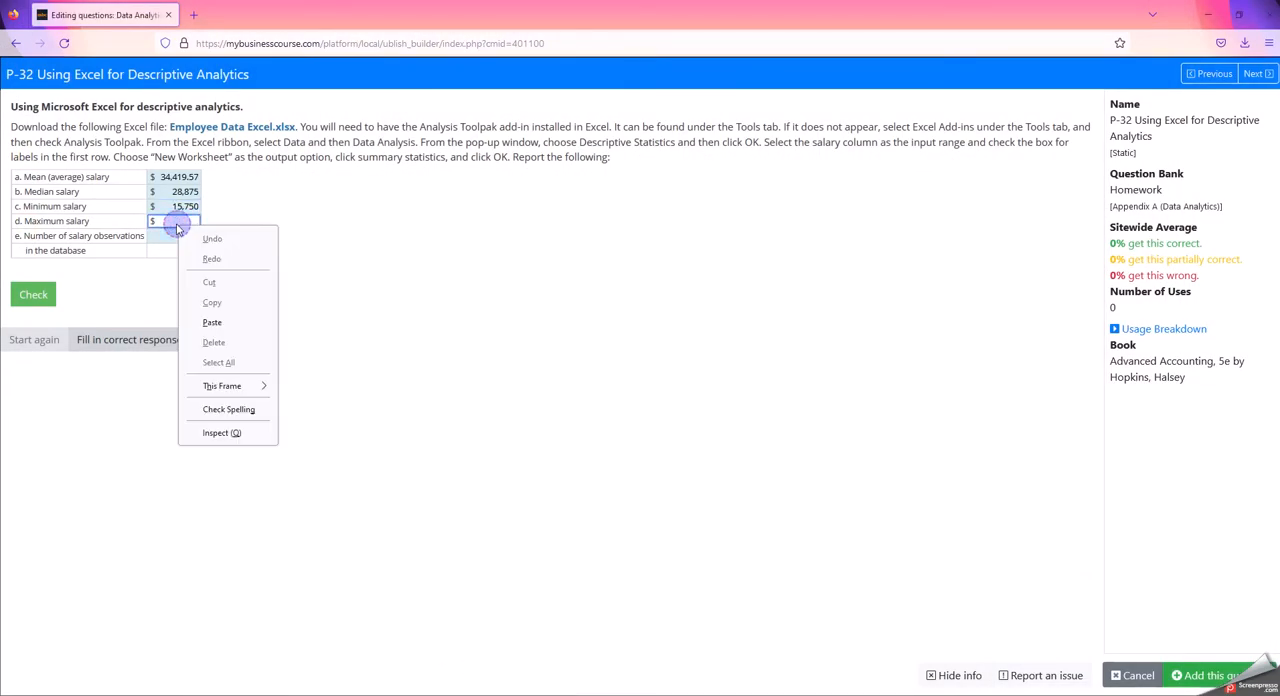
left_click(213, 324)
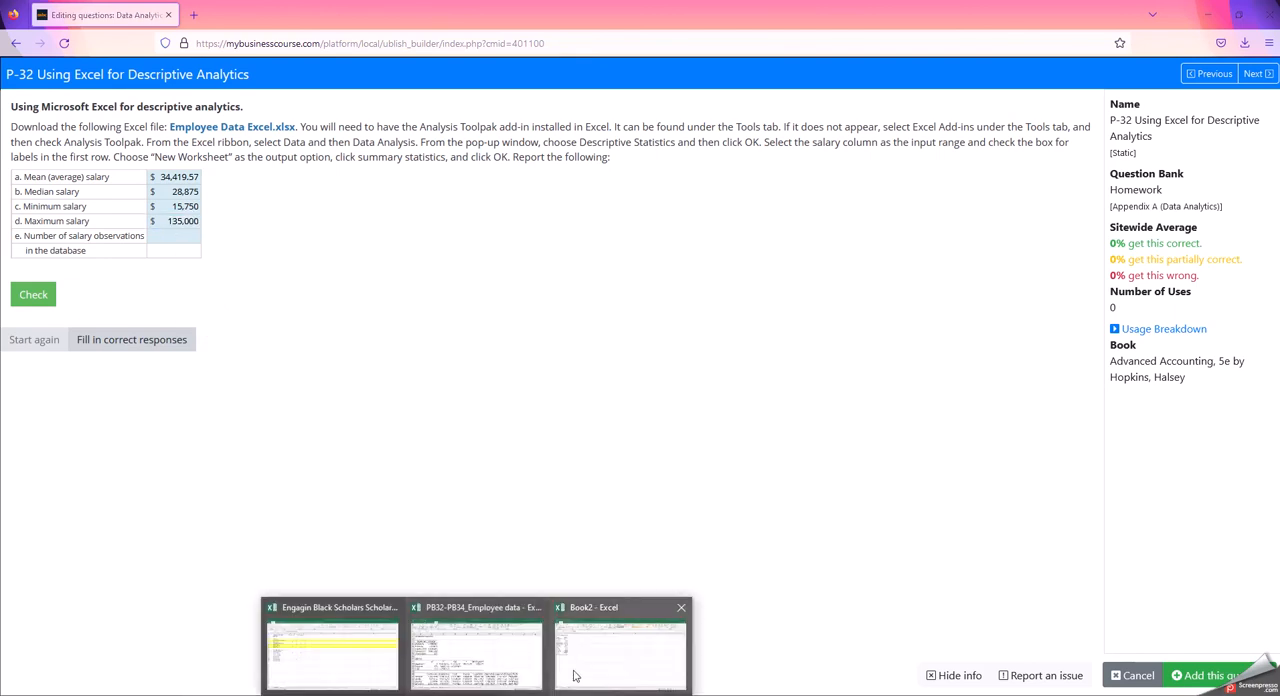
Look up the count in Book2 in Excel, enter 474 as the number of salary observations in Firefox and check the answers
left_click(575, 672)
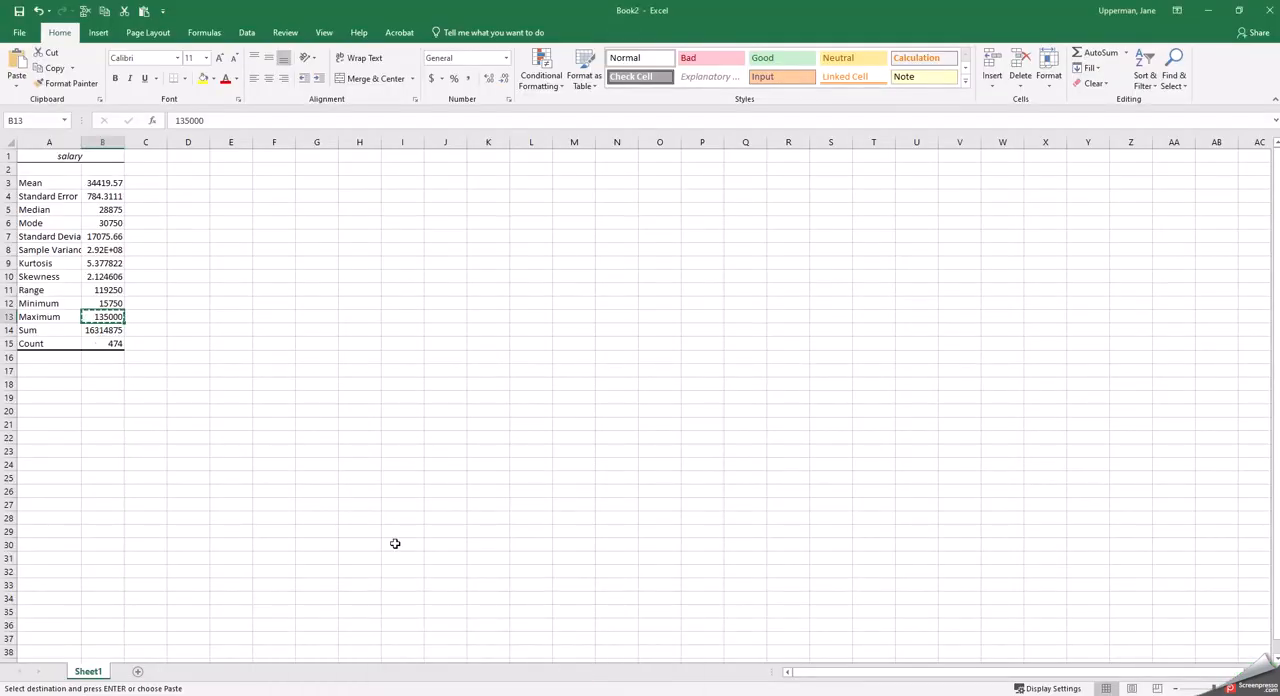
mouse_move(491, 685)
left_click(506, 652)
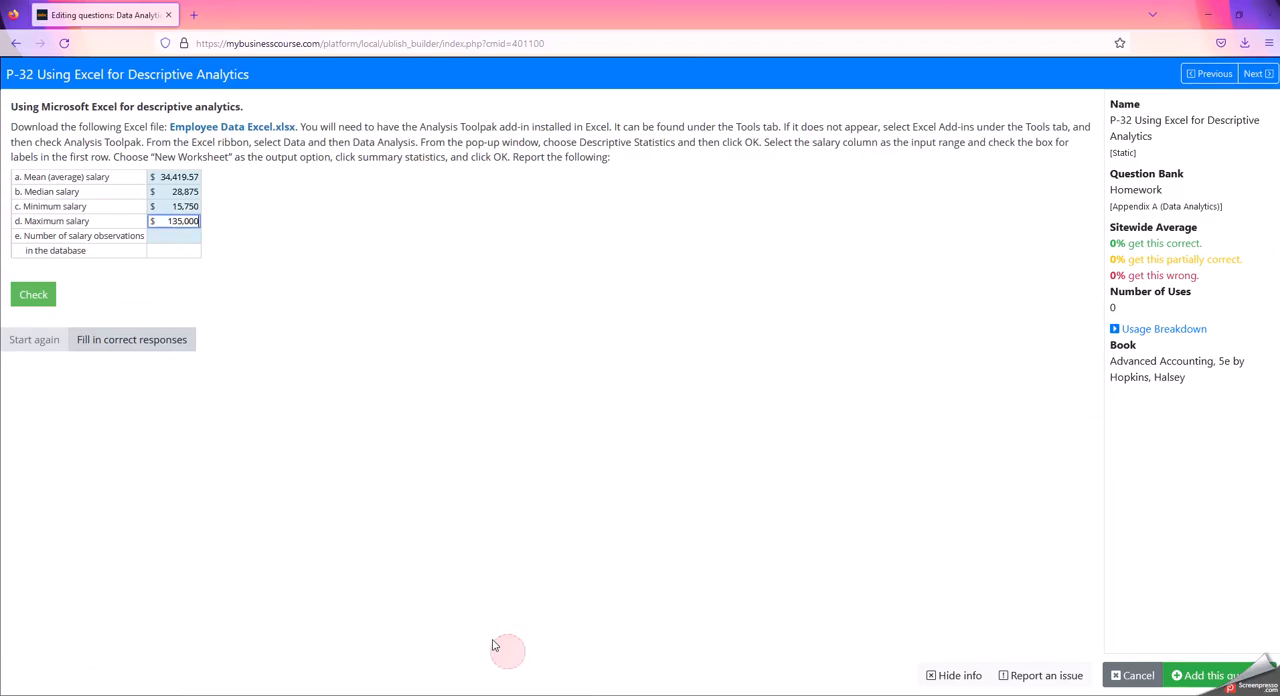
left_click(187, 246)
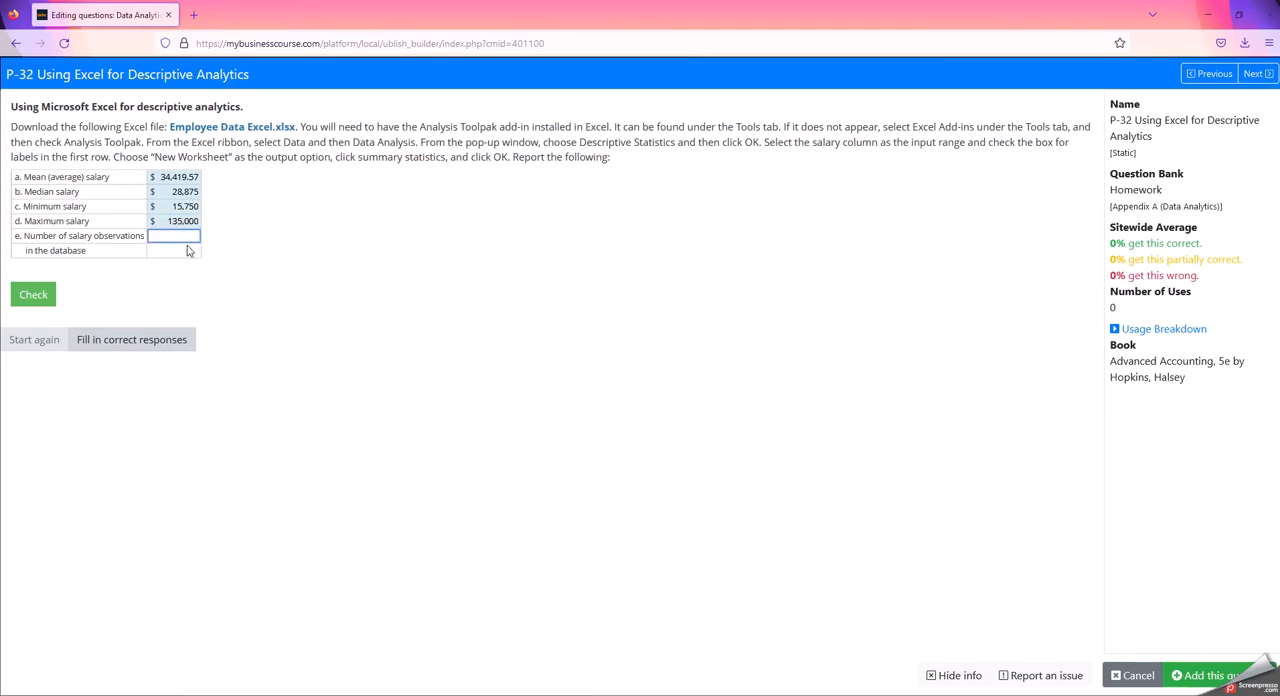
left_click(34, 302)
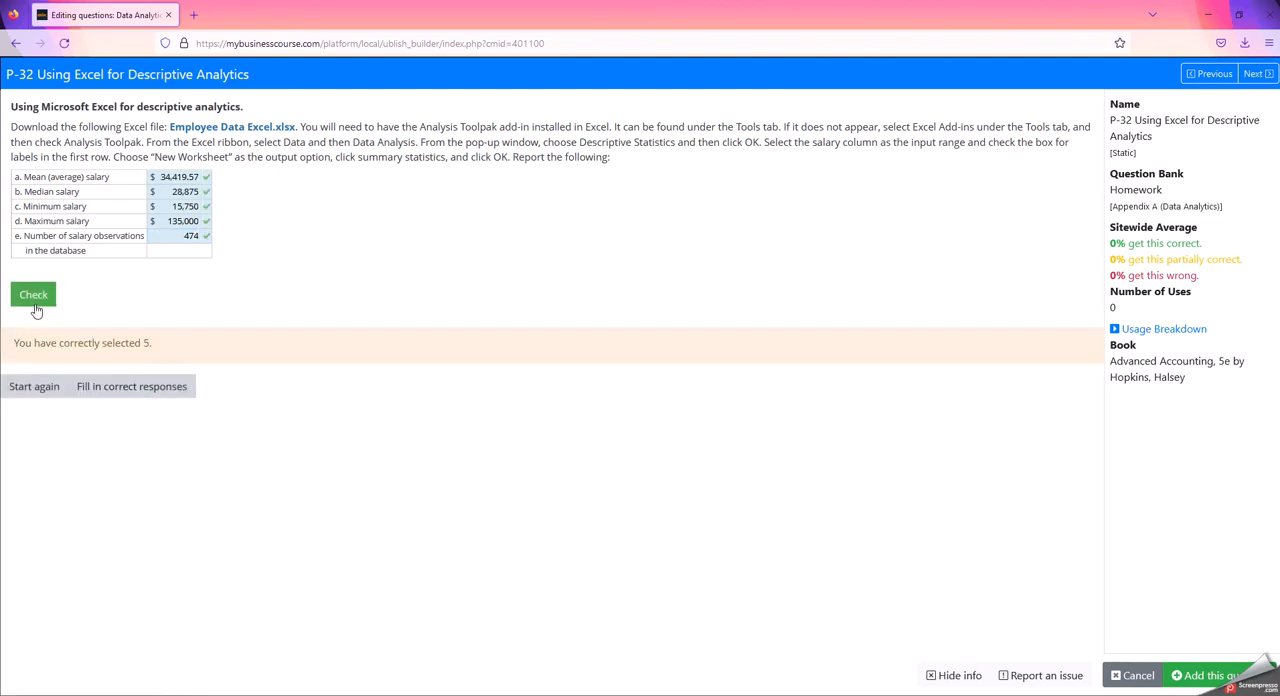